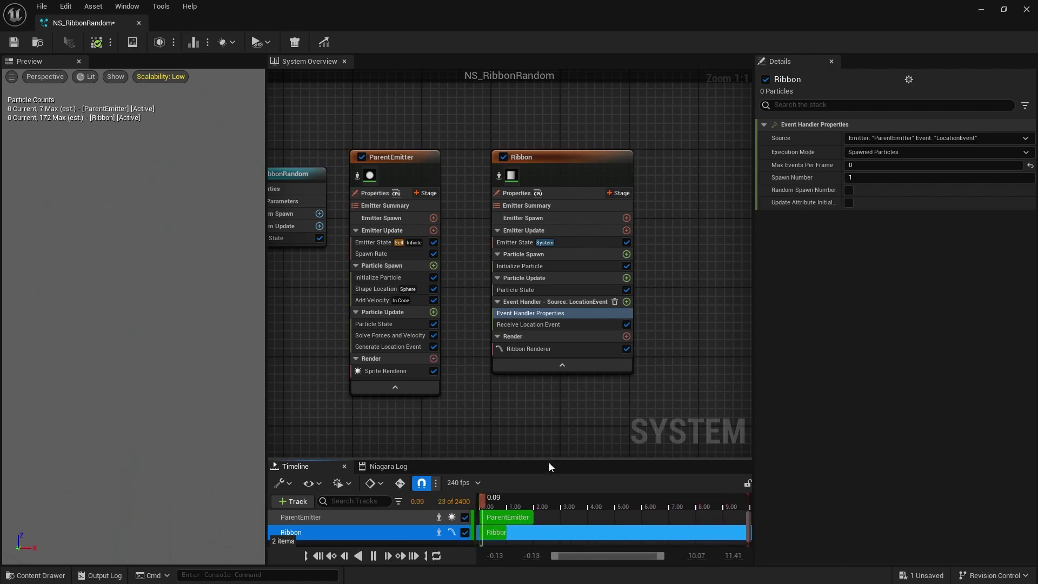
Inspect ParentEmitter's Generate Location Event settings, then select the Ribbon emitter.
left_click(413, 156)
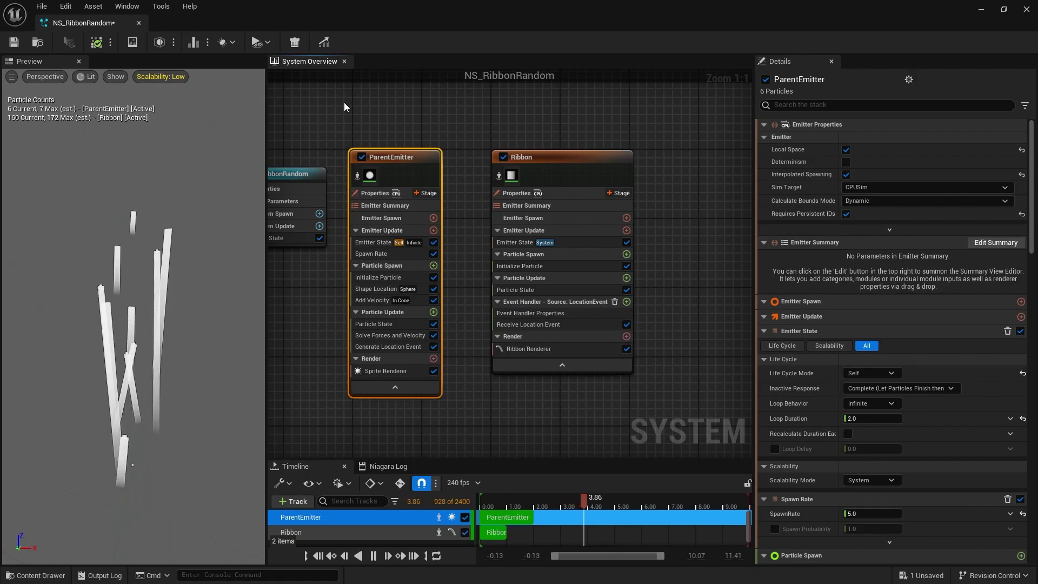
left_click_drag(347, 103, 427, 219)
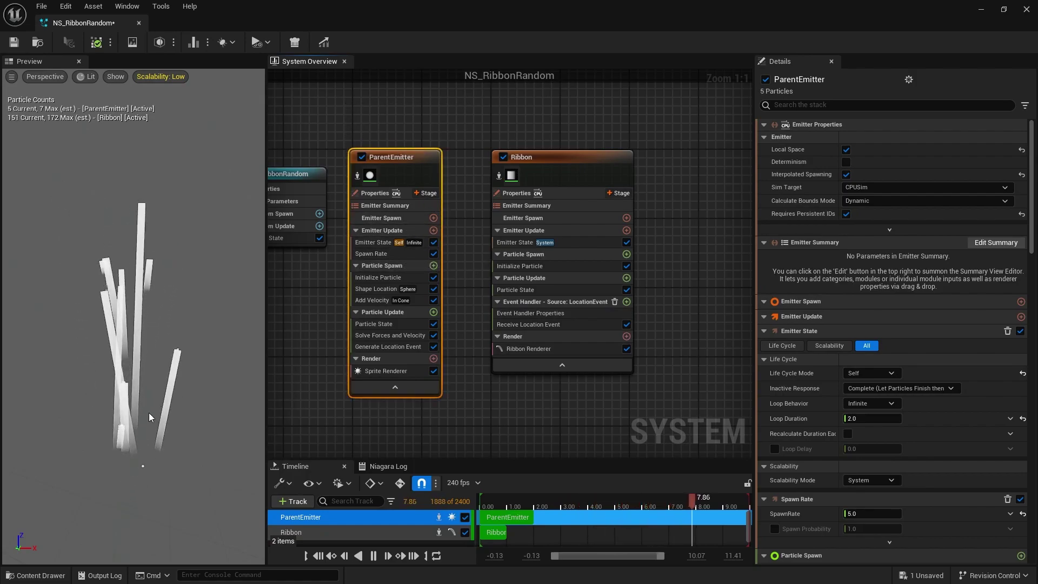
left_click(382, 345)
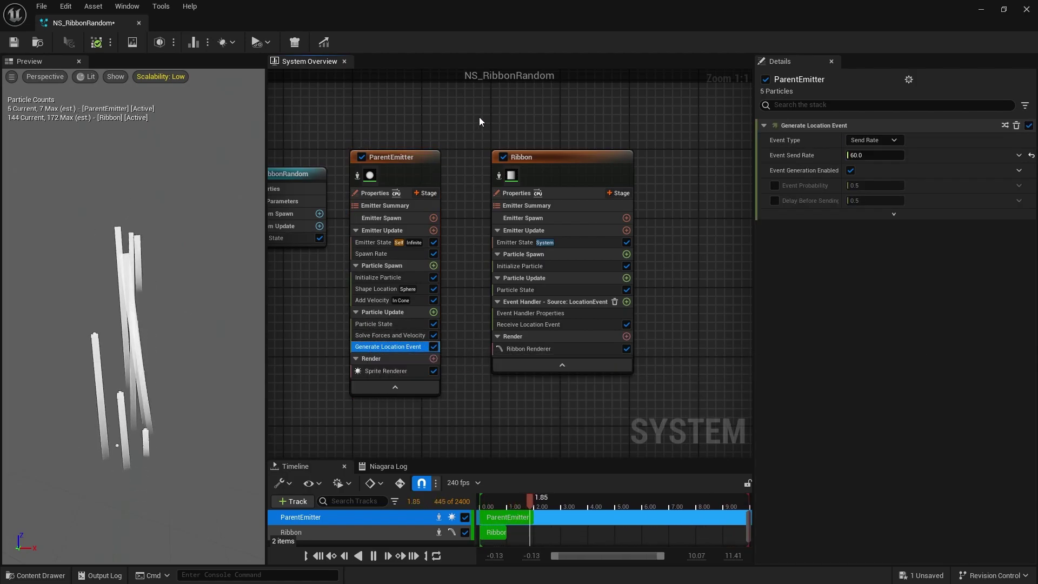
left_click_drag(679, 270, 667, 283)
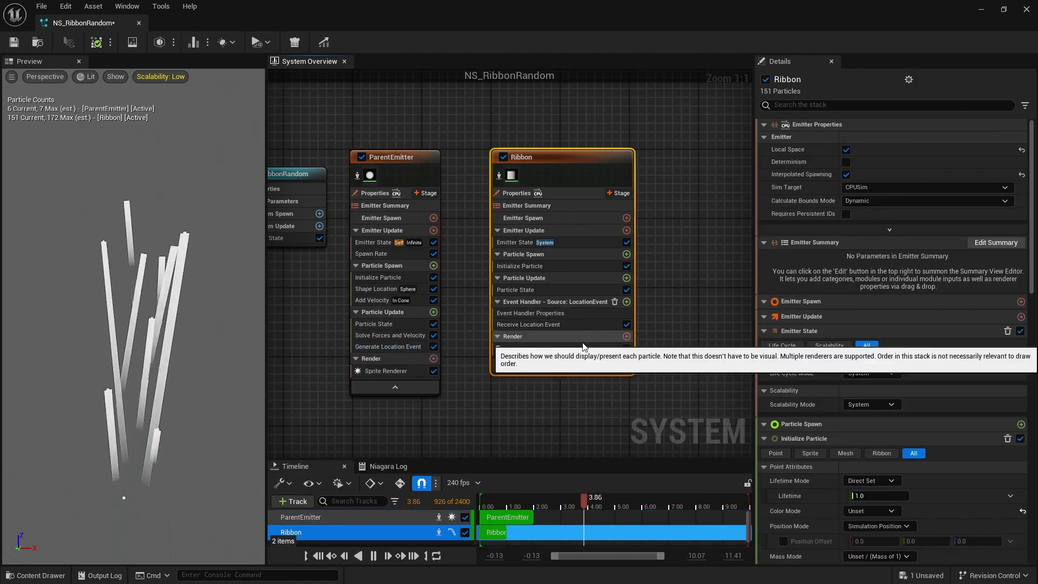
left_click(376, 193)
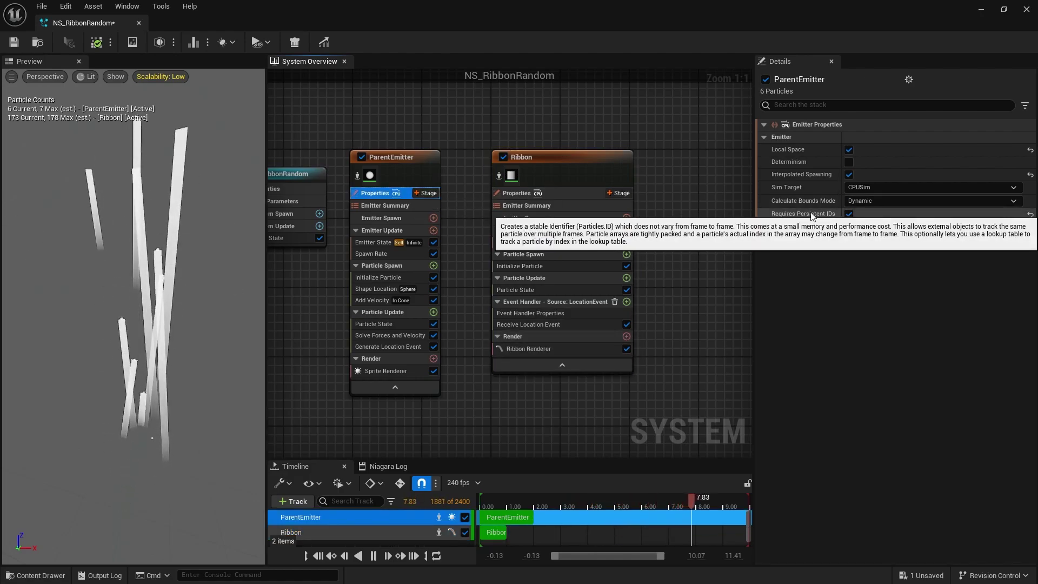
left_click_drag(657, 223, 657, 222)
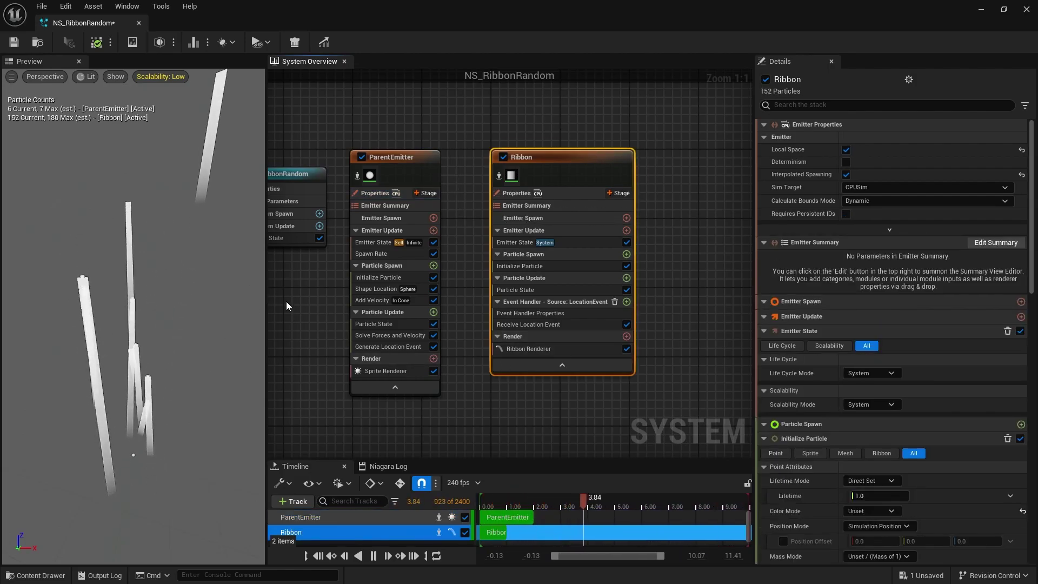
Add a Color module to the Ribbon's Particle Update.
left_click(626, 278)
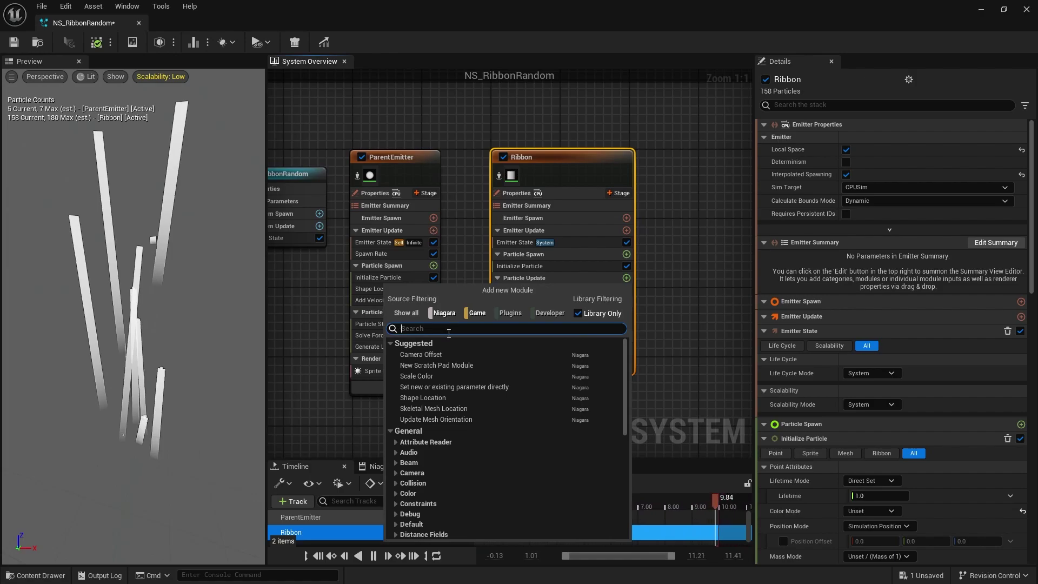
type("color")
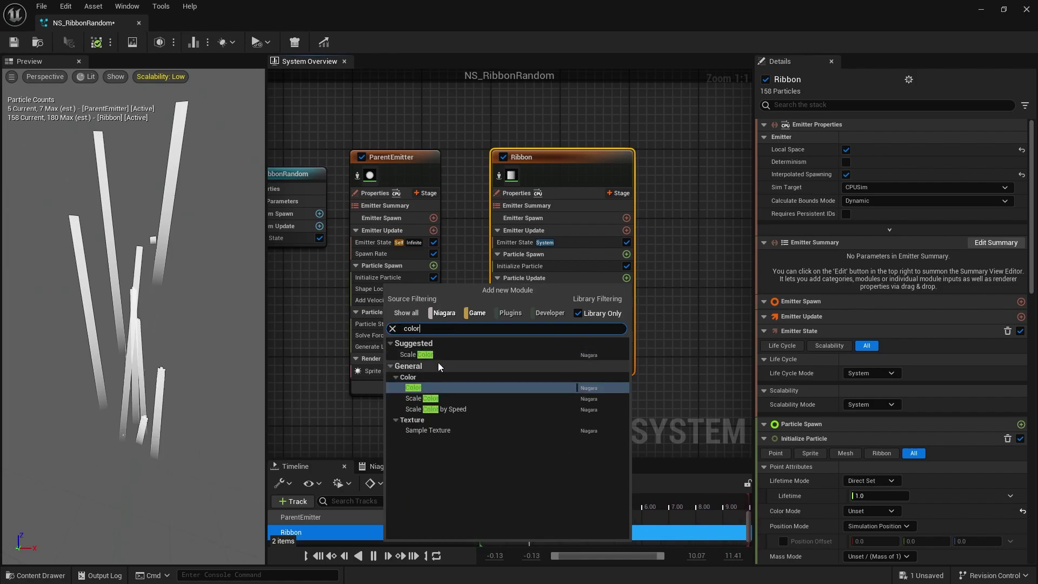
left_click(452, 386)
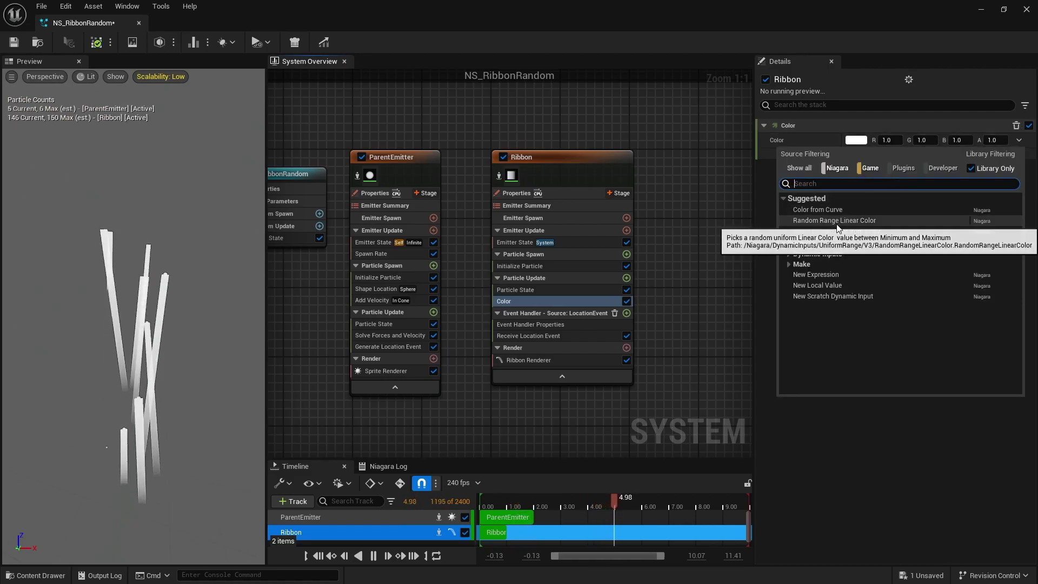
Drive the colour with Select Linear Color from Array: Index 0 magenta, Index 1 purple.
left_click(839, 236)
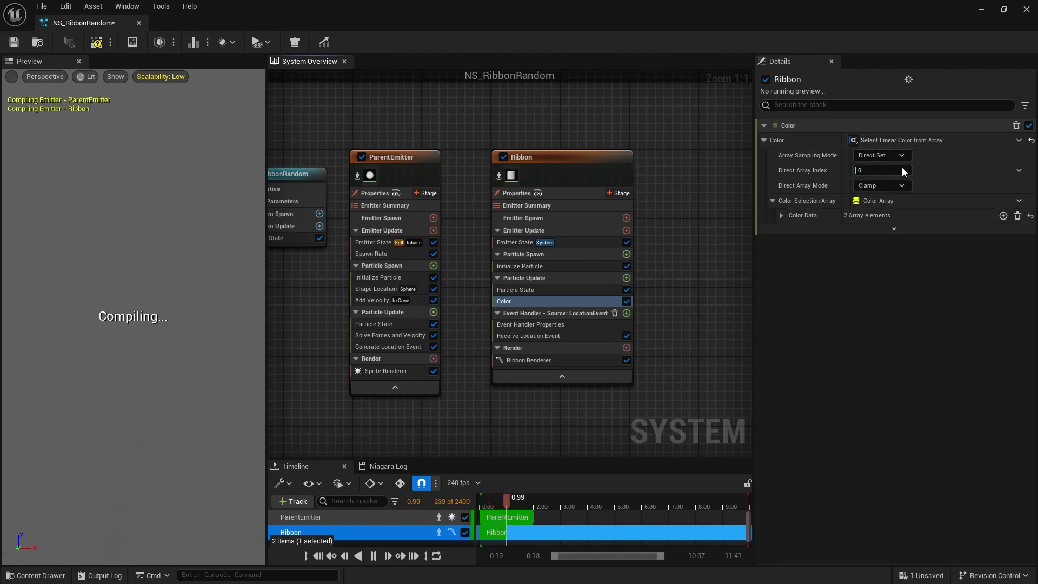
left_click(781, 215)
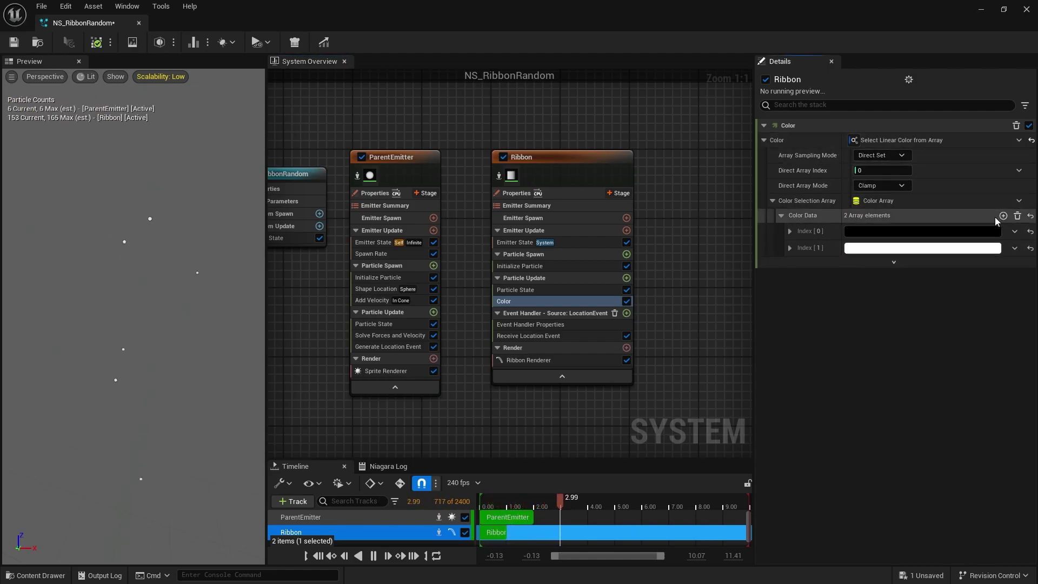
left_click(947, 231)
left_click(803, 265)
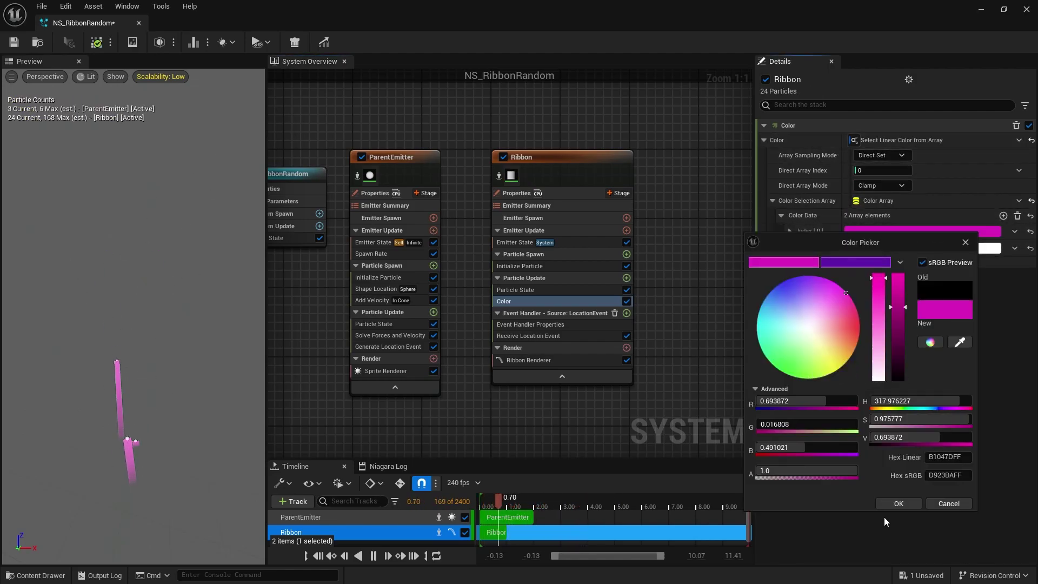
left_click(899, 503)
left_click(893, 248)
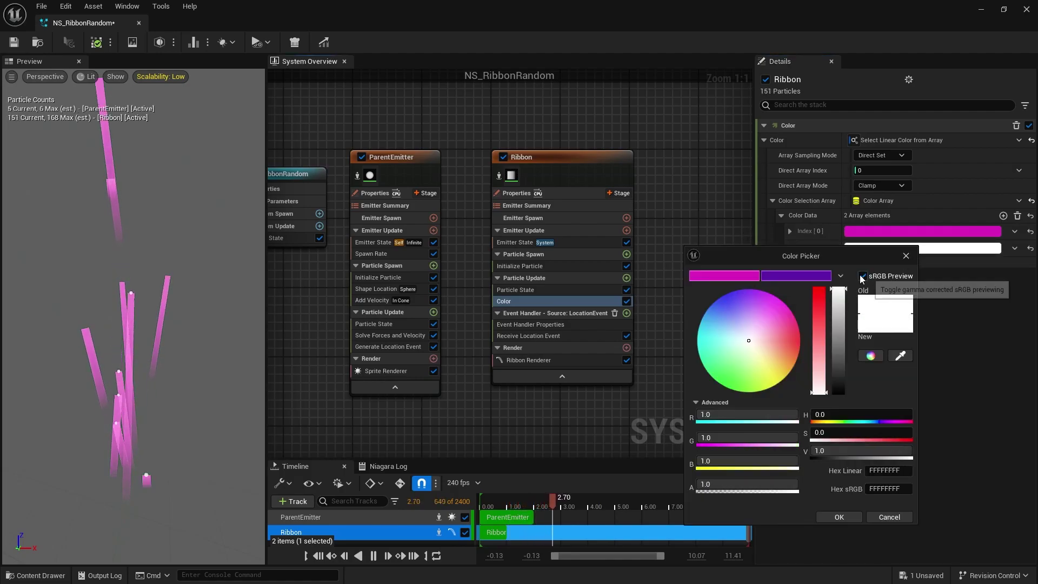
left_click(827, 277)
left_click(856, 517)
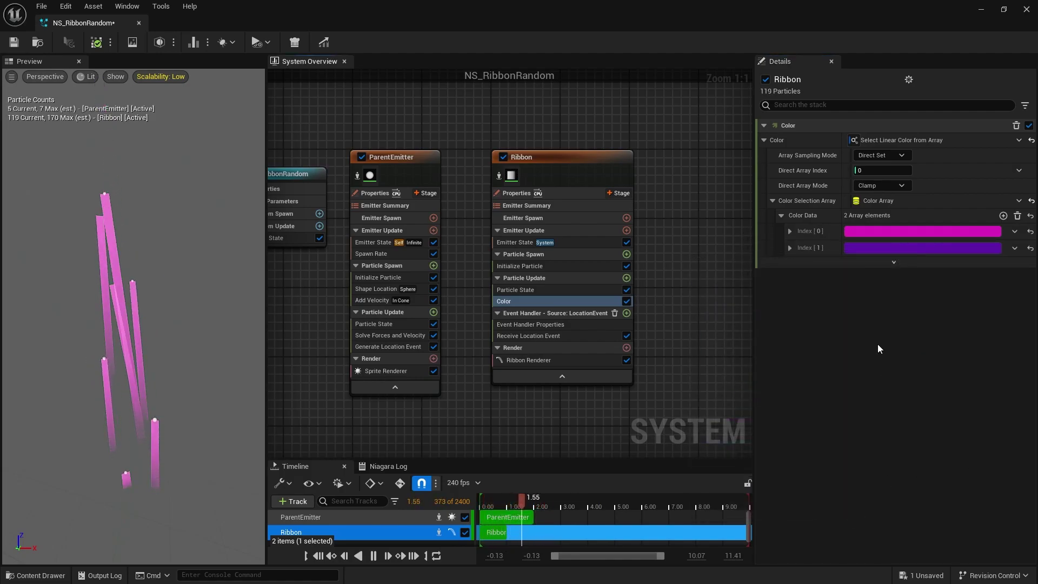
left_click(861, 263)
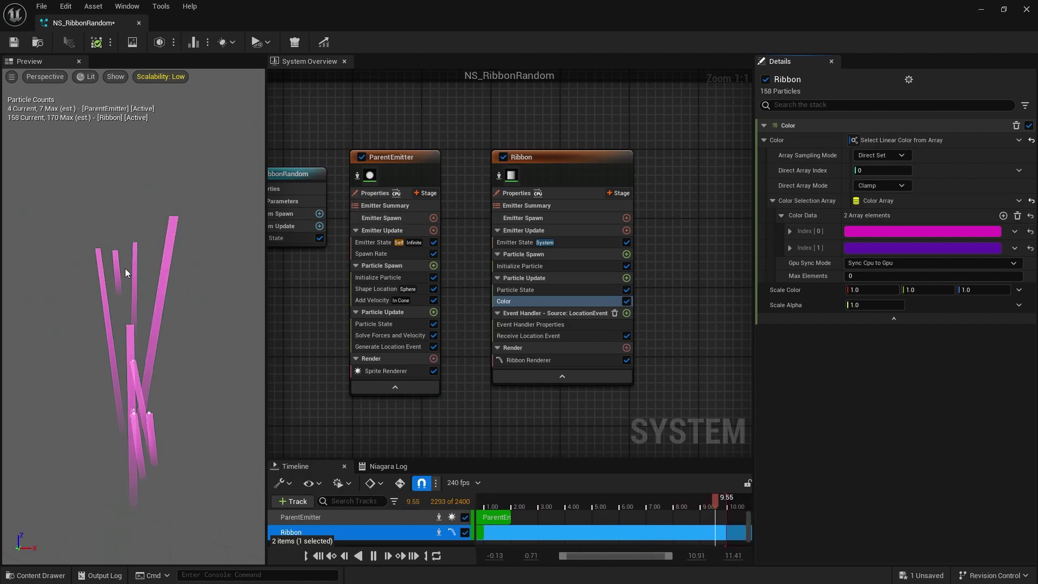
left_click(882, 155)
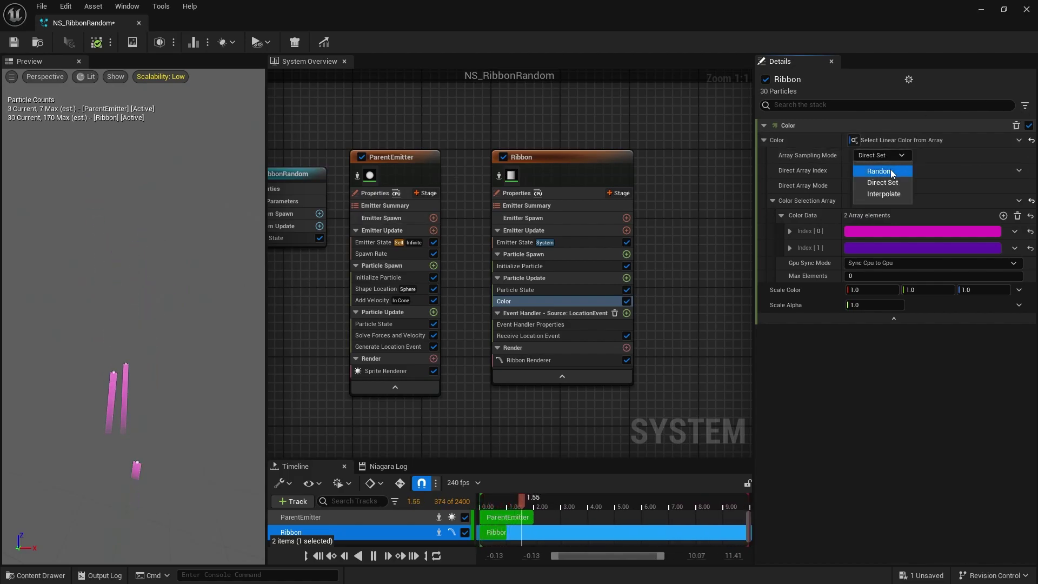
Set Array Sampling Mode to Random and switch the preview to Wireframe and back to Lit.
left_click(887, 170)
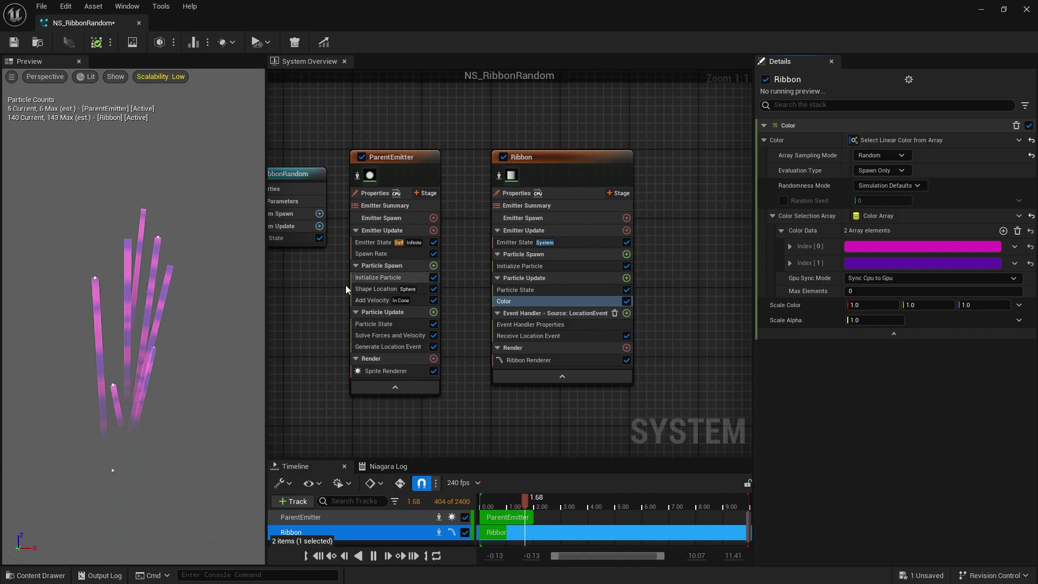
scroll(163, 314, "up", 5)
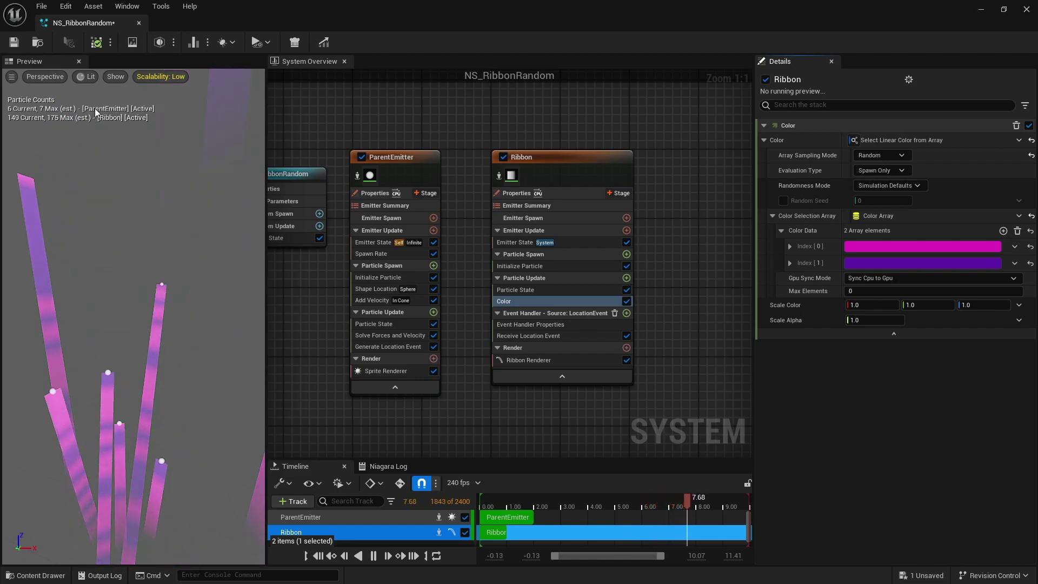
left_click(46, 78)
left_click(86, 77)
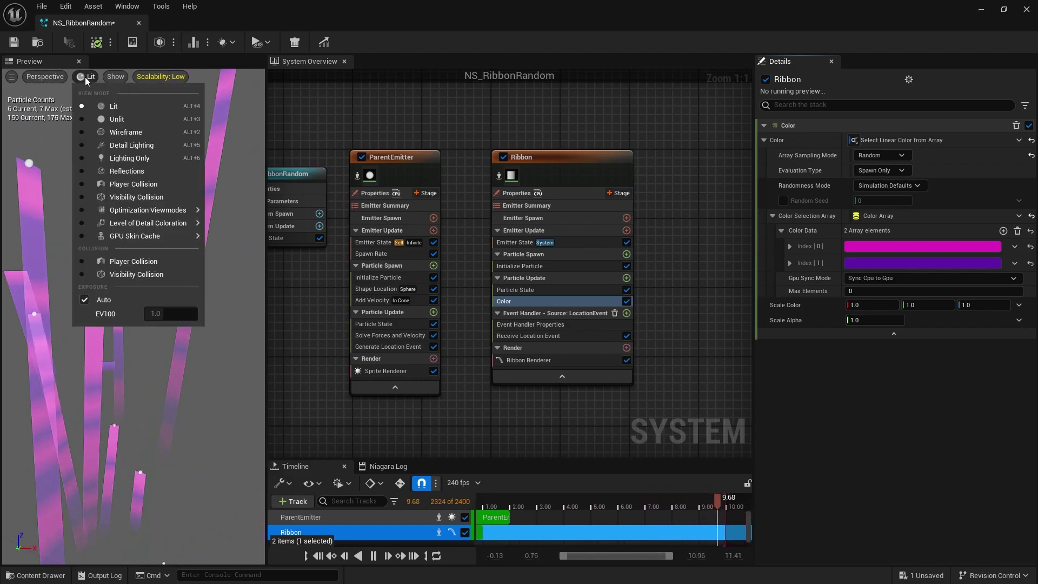
left_click(112, 132)
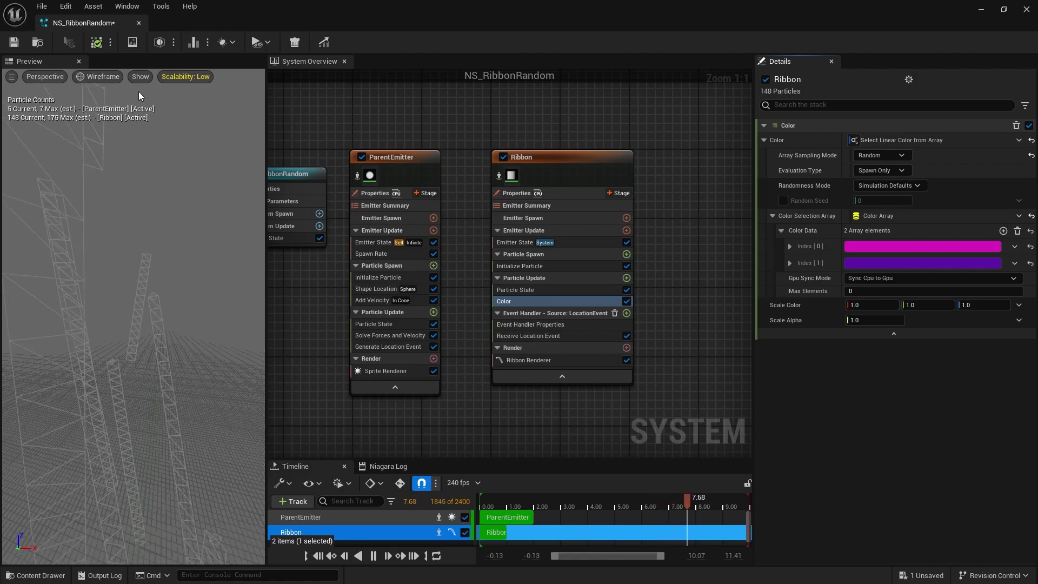
left_click(114, 79)
left_click(116, 108)
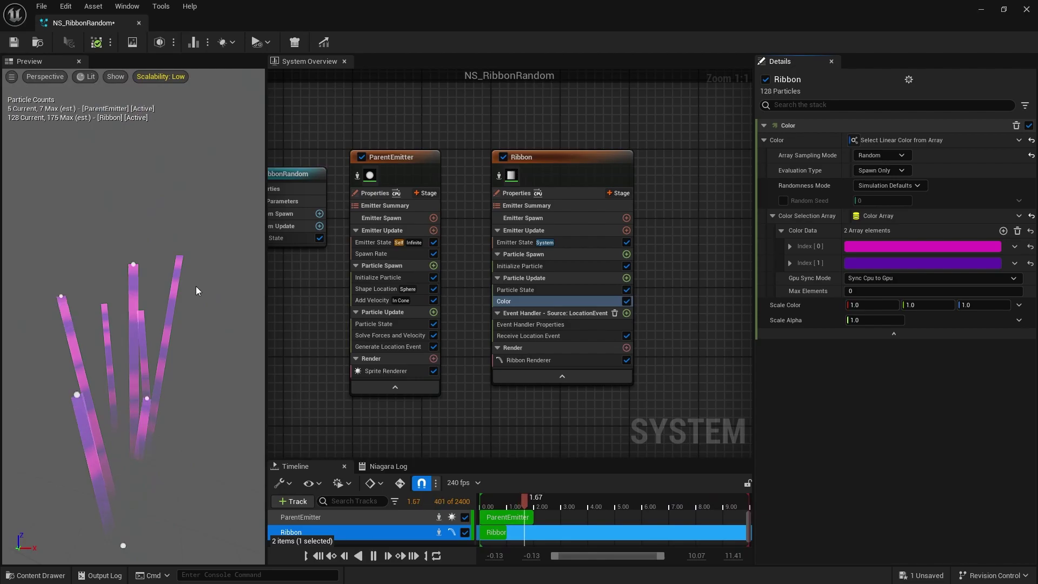
Set Randomness Mode to Deterministic and enable Random Seed and Fixed Random Seed.
left_click(605, 248)
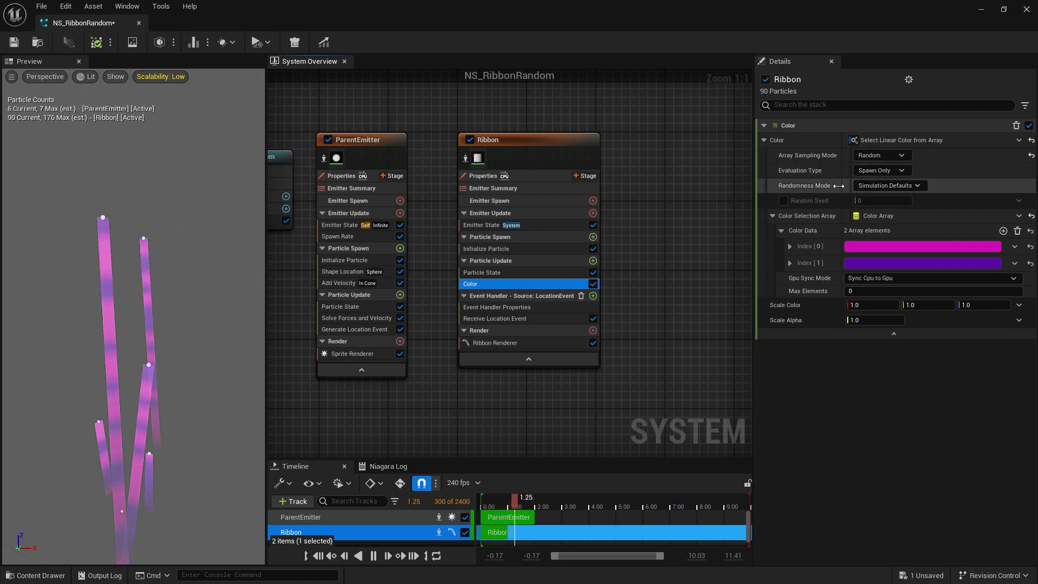
left_click(916, 187)
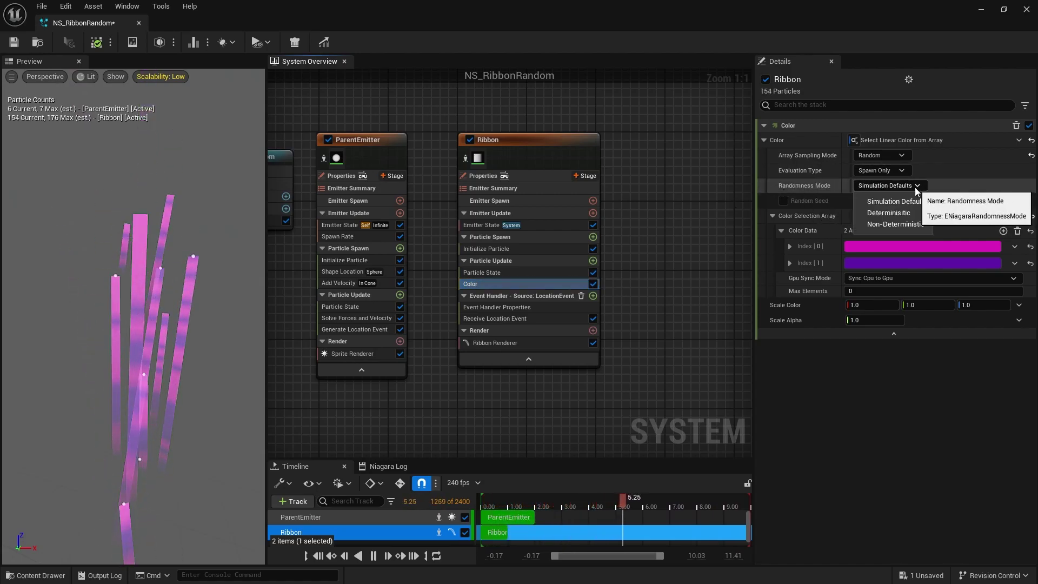
left_click(917, 212)
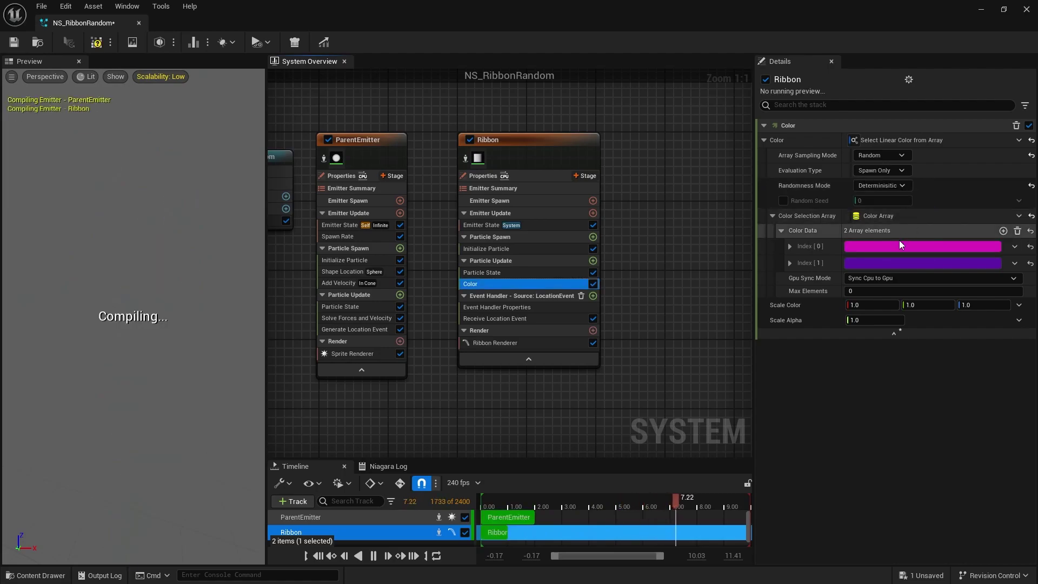
left_click(784, 201)
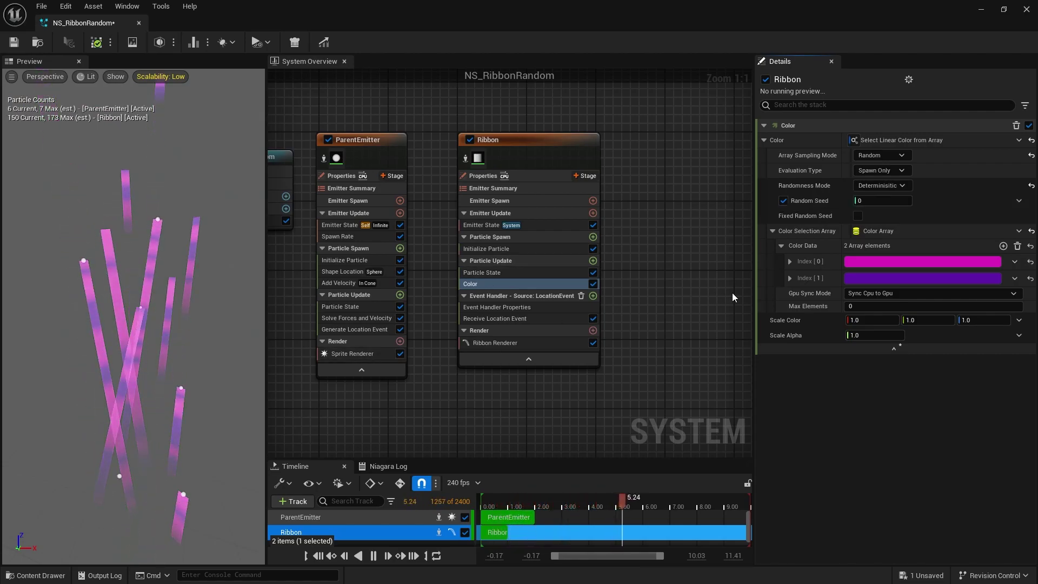
left_click(858, 217)
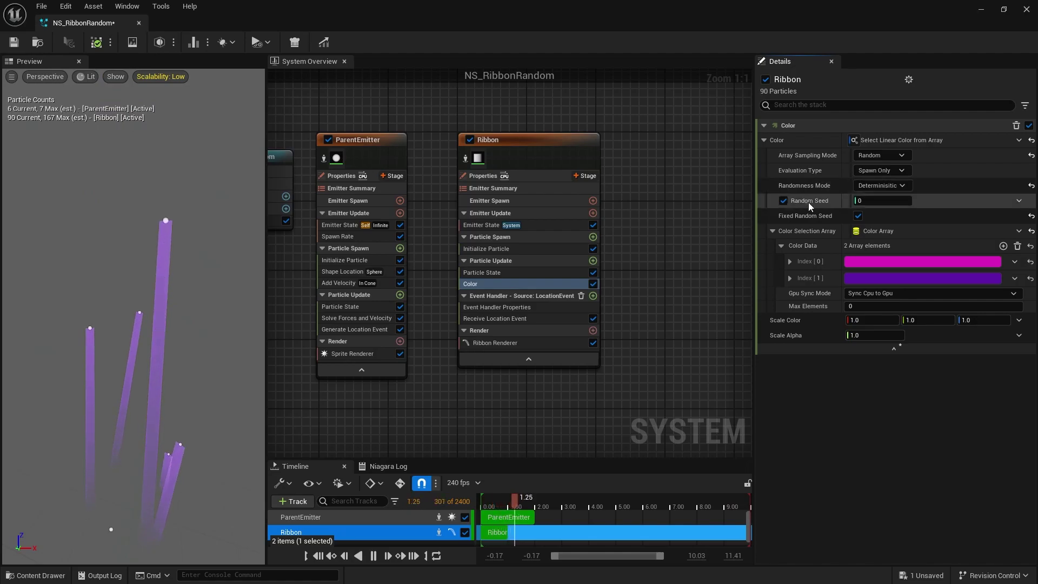
Set the colour's Random Seed value to 5645.
left_click(882, 200)
type("1")
key("Return")
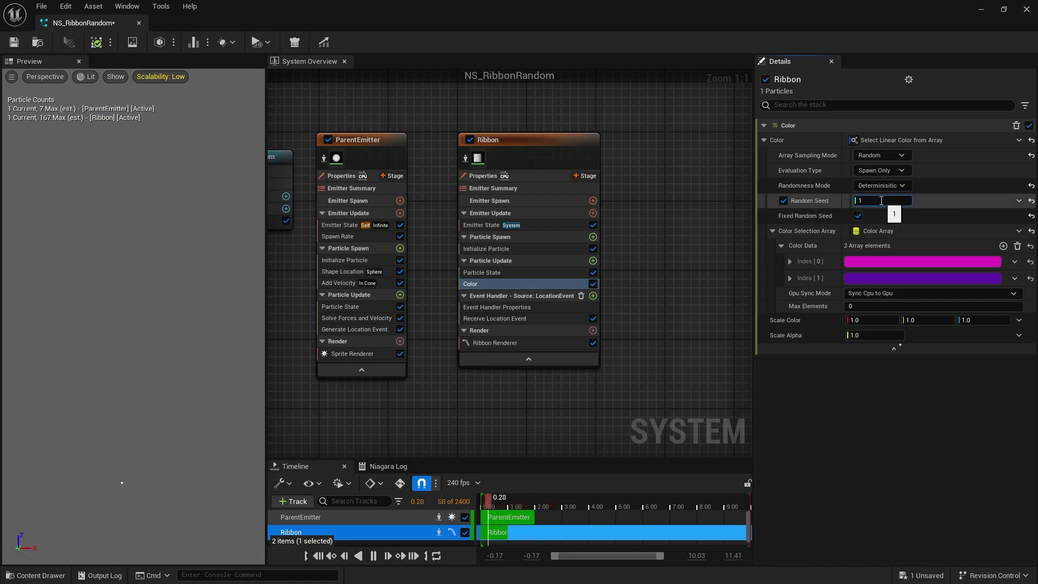
type("5")
key("Return")
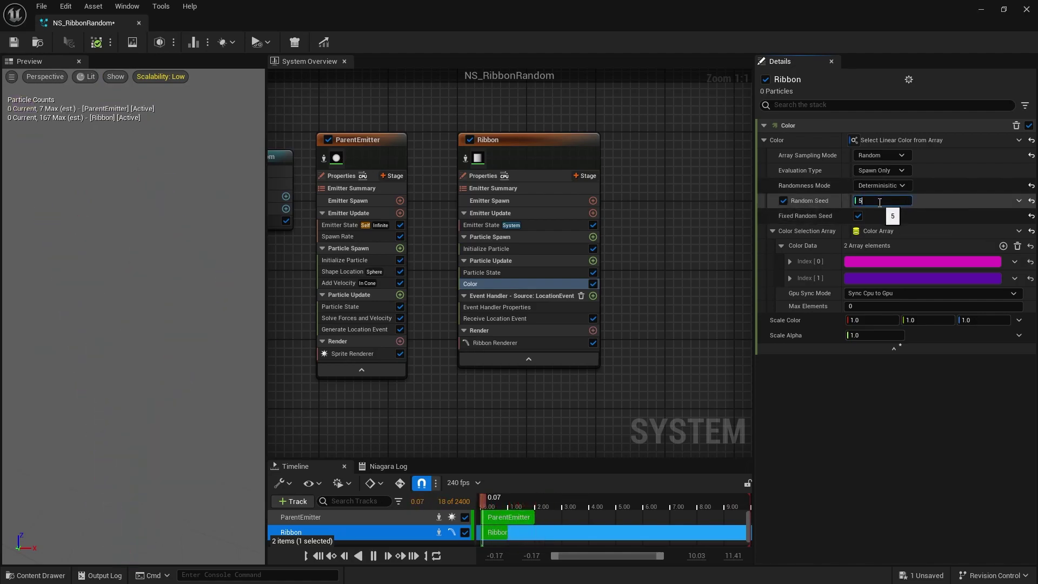
type("5645")
key("Return")
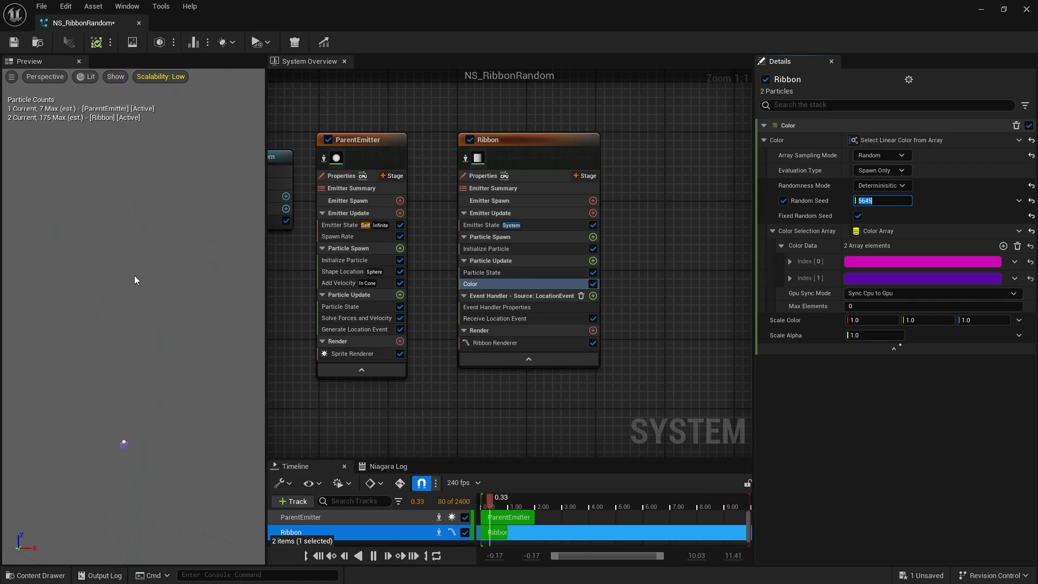
Replace Random Seed with Return Particle IDAttributes using the Particles.ID Acquire Tag attribute.
key("BackSpace")
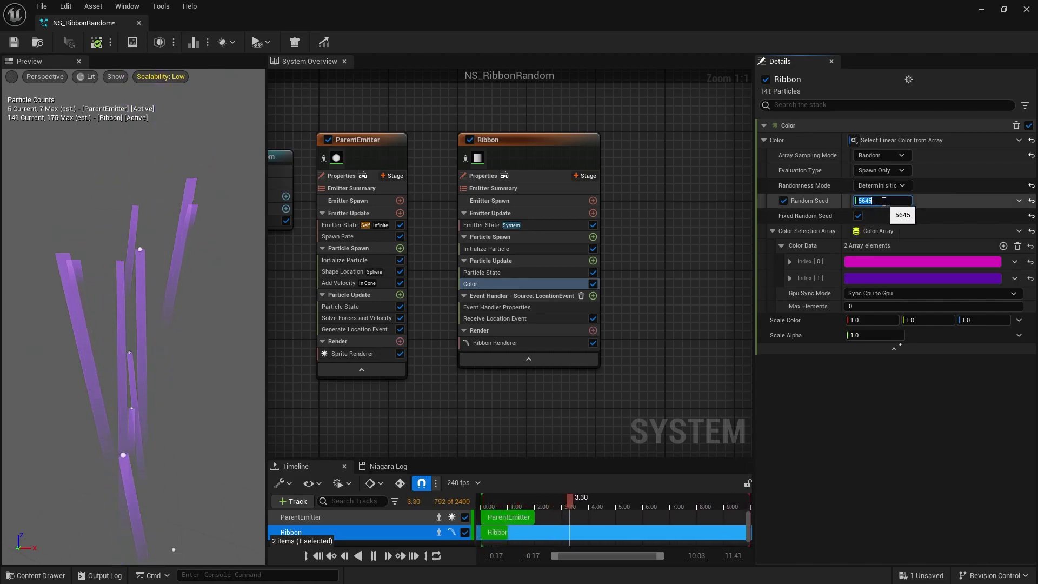
left_click(1019, 201)
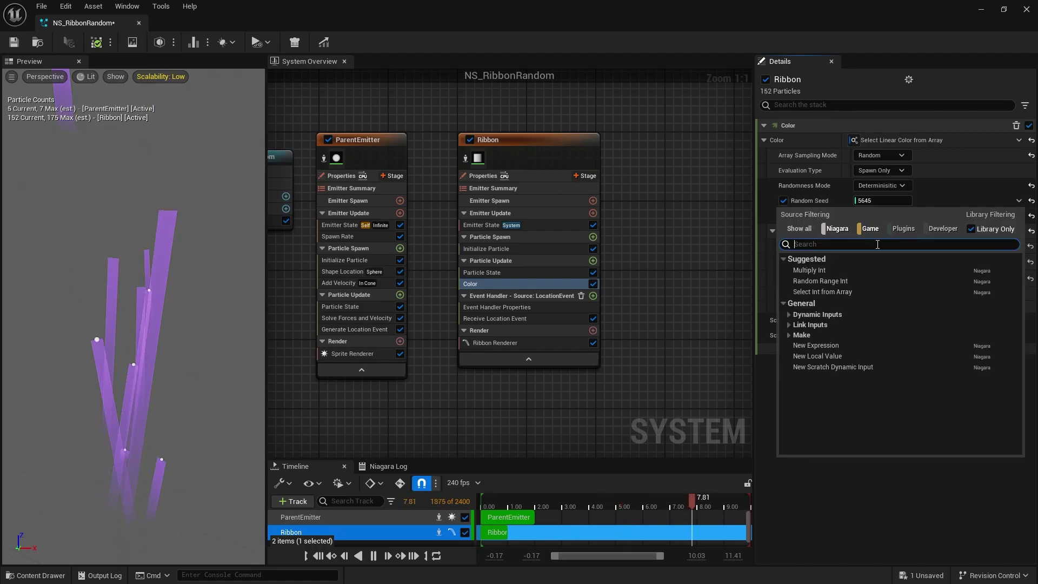
type("id")
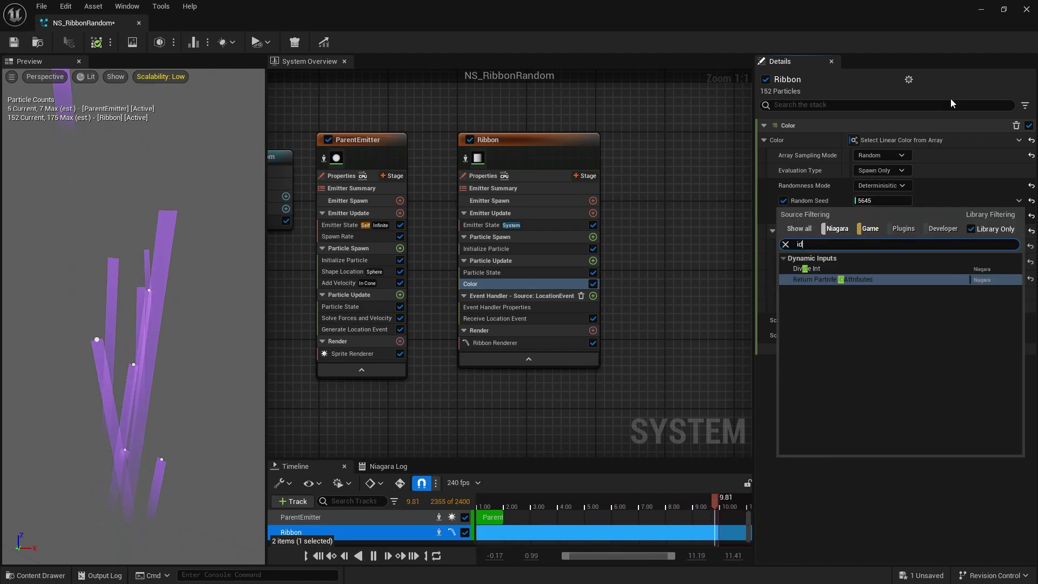
left_click(884, 280)
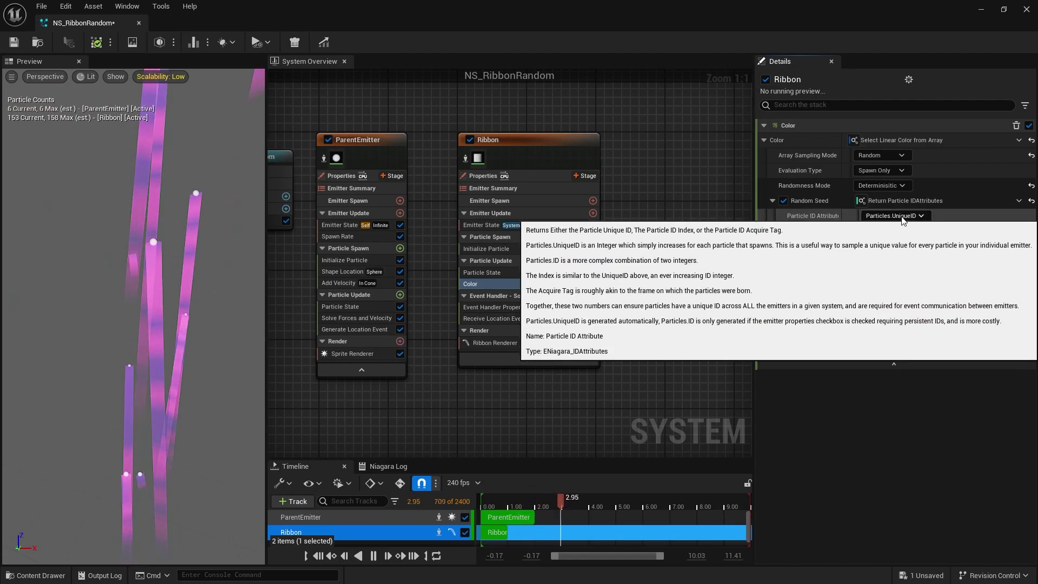
left_click(903, 217)
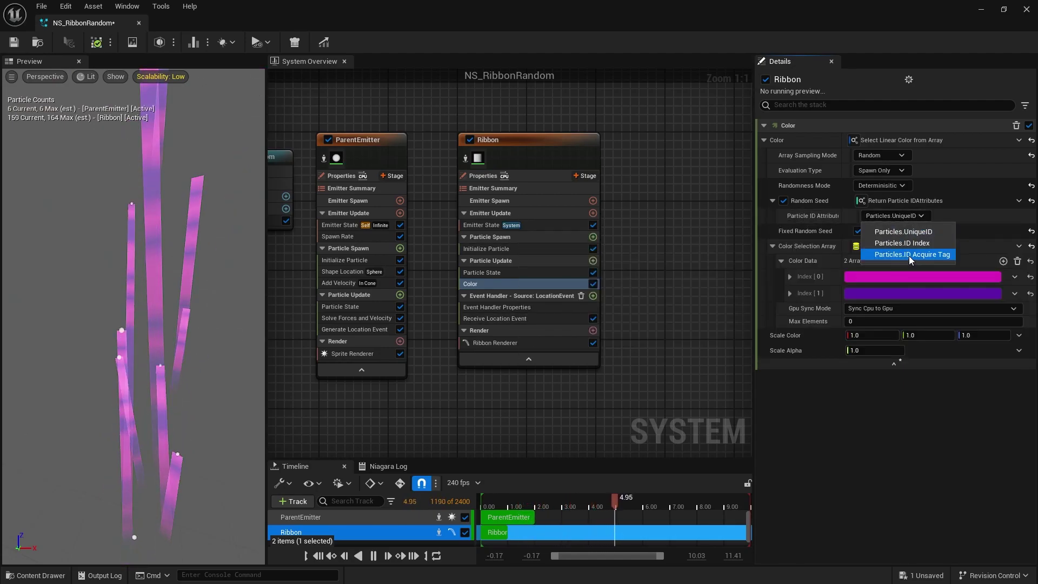
left_click(909, 255)
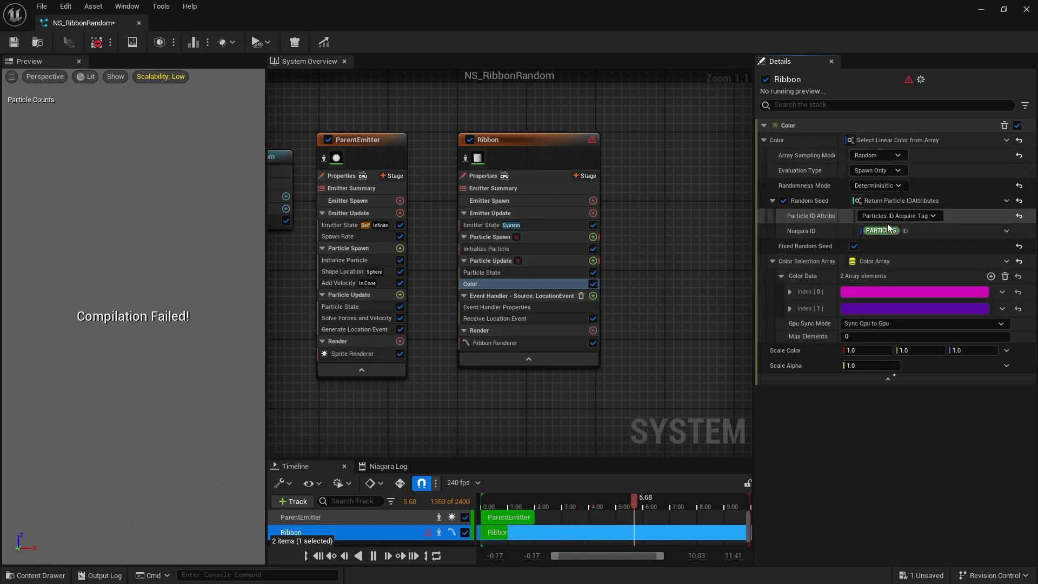
Enable Requires Persistent IDs on the Ribbon emitter, then check the colour's Niagara ID options.
left_click(522, 179)
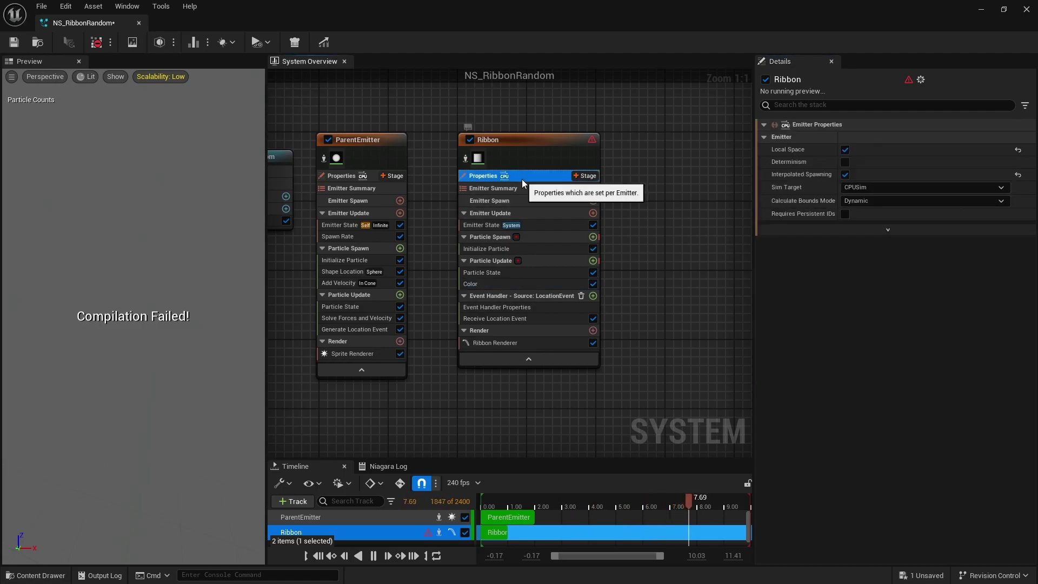
left_click(843, 215)
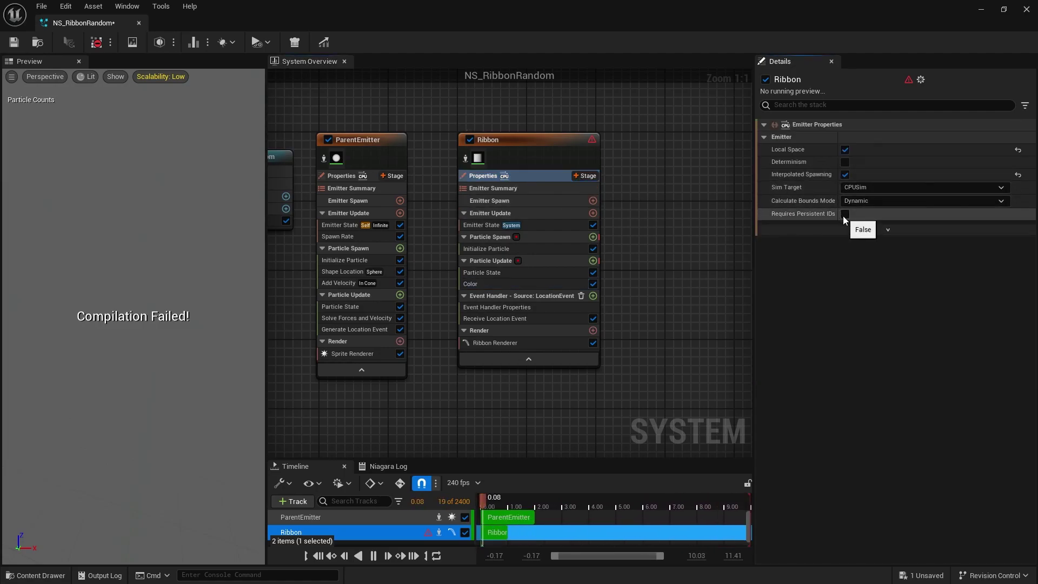
left_click(540, 283)
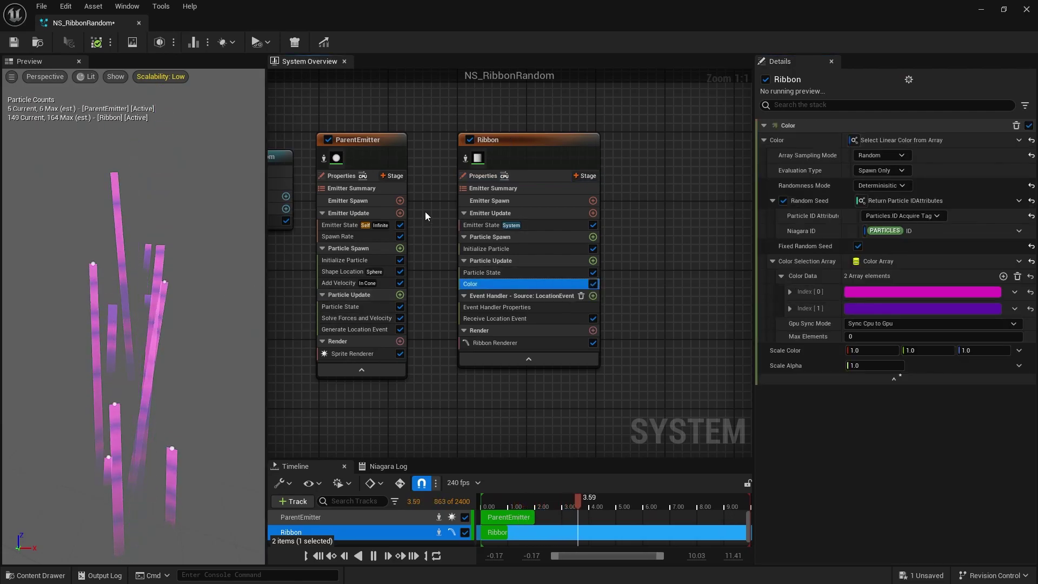
left_click(929, 232)
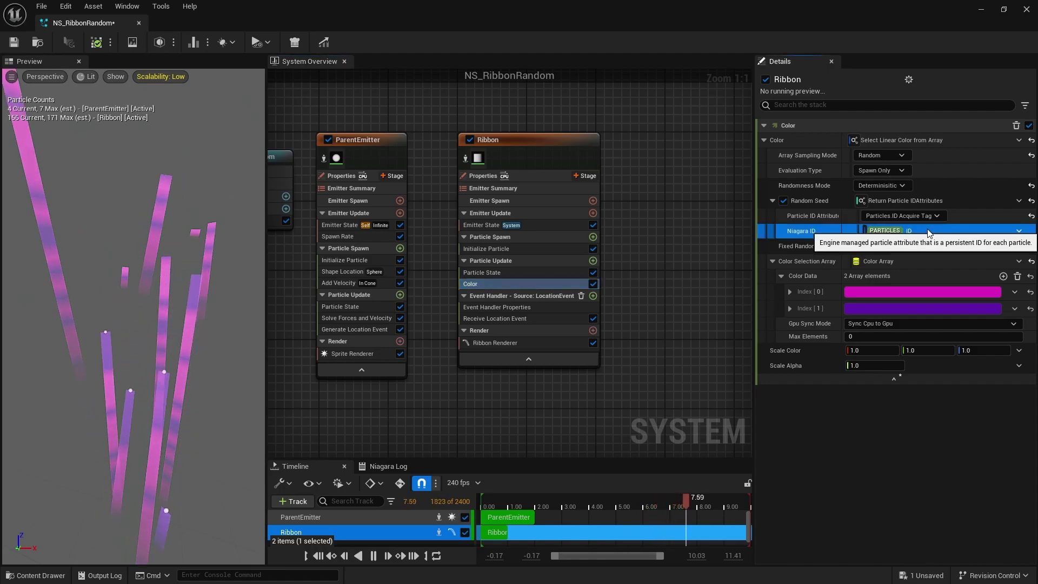
left_click(1019, 230)
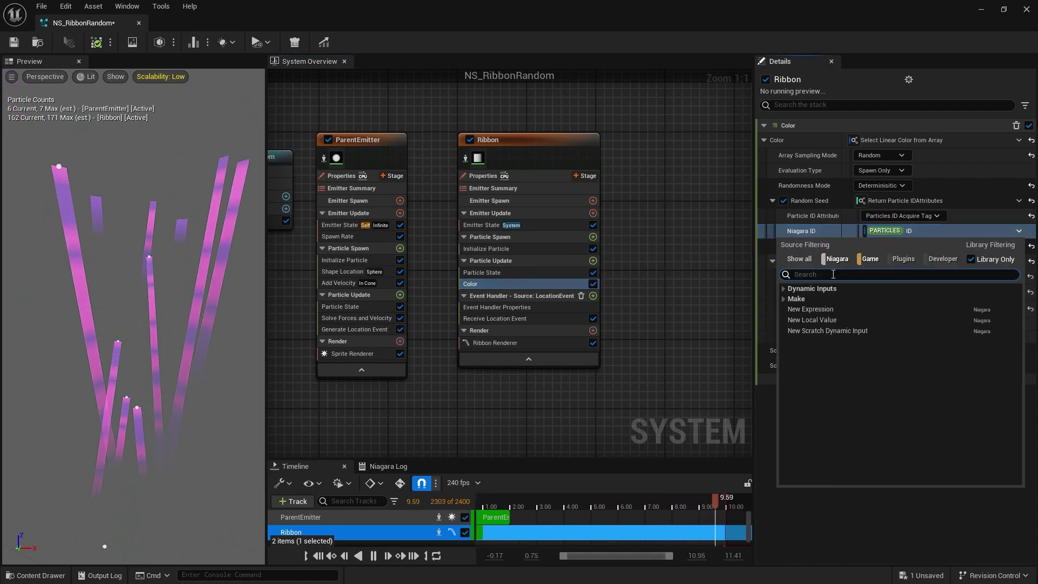
type("Ribbon")
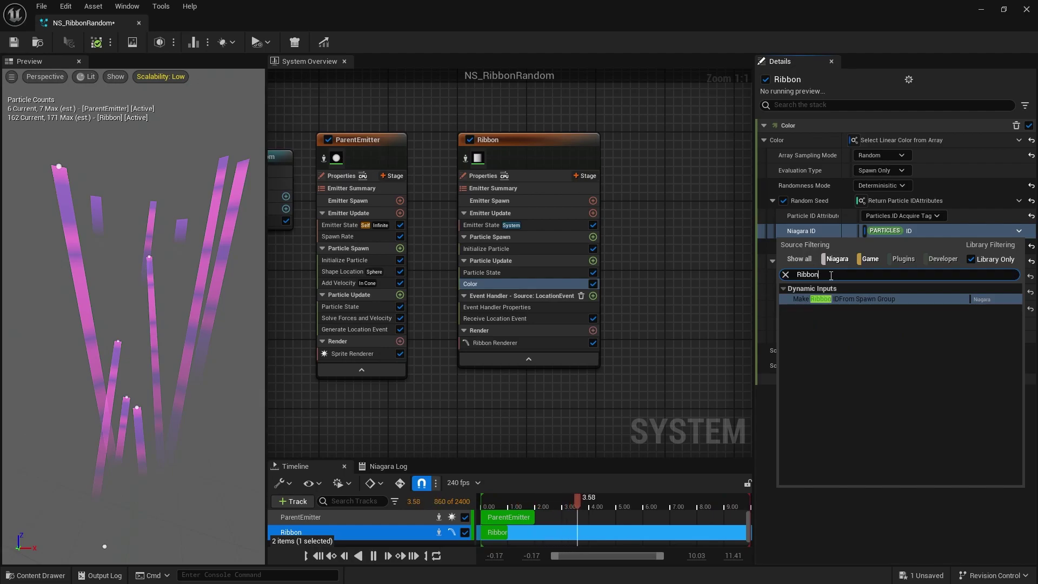
key("Escape")
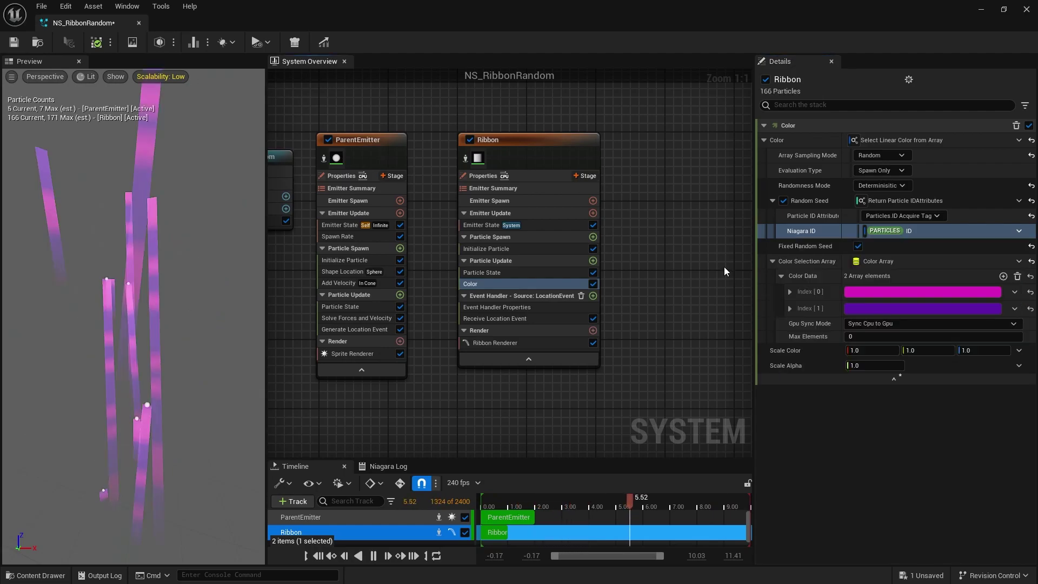
From the Parameters panel, filter by 'ri' and drop RibbonID onto the Niagara ID input.
left_click(114, 7)
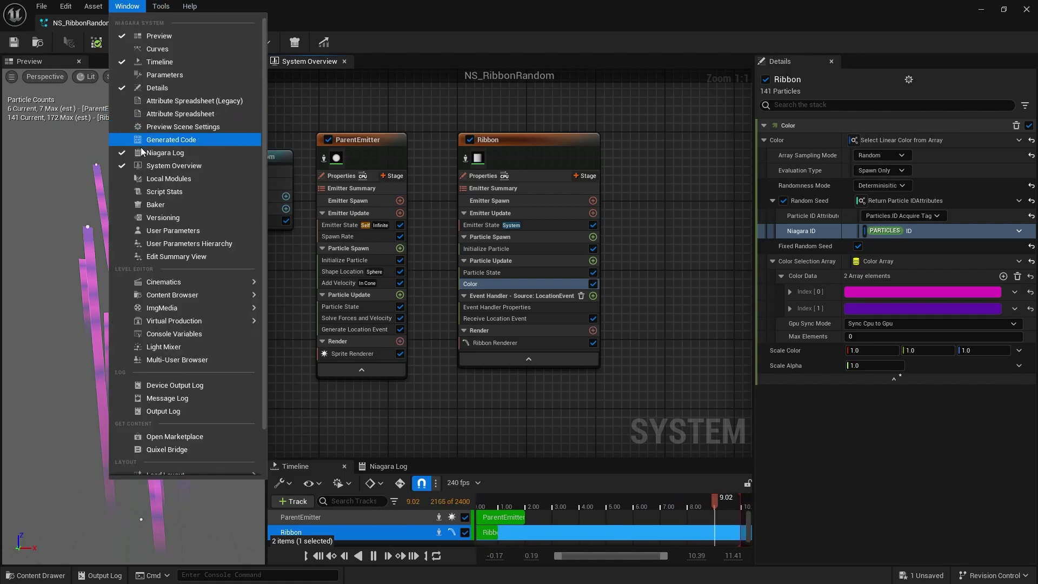
left_click(154, 75)
left_click(50, 371)
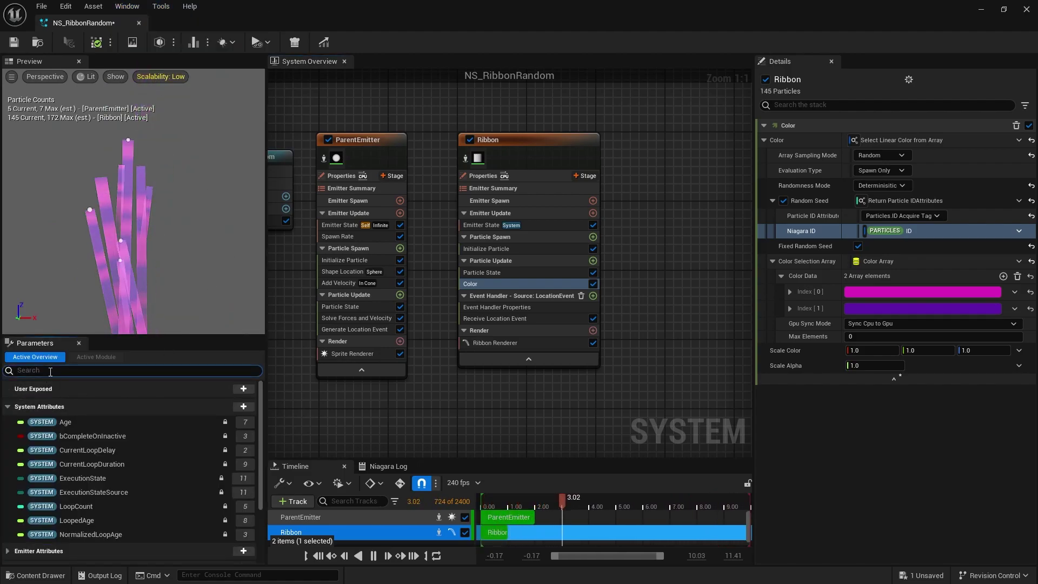
type("ri")
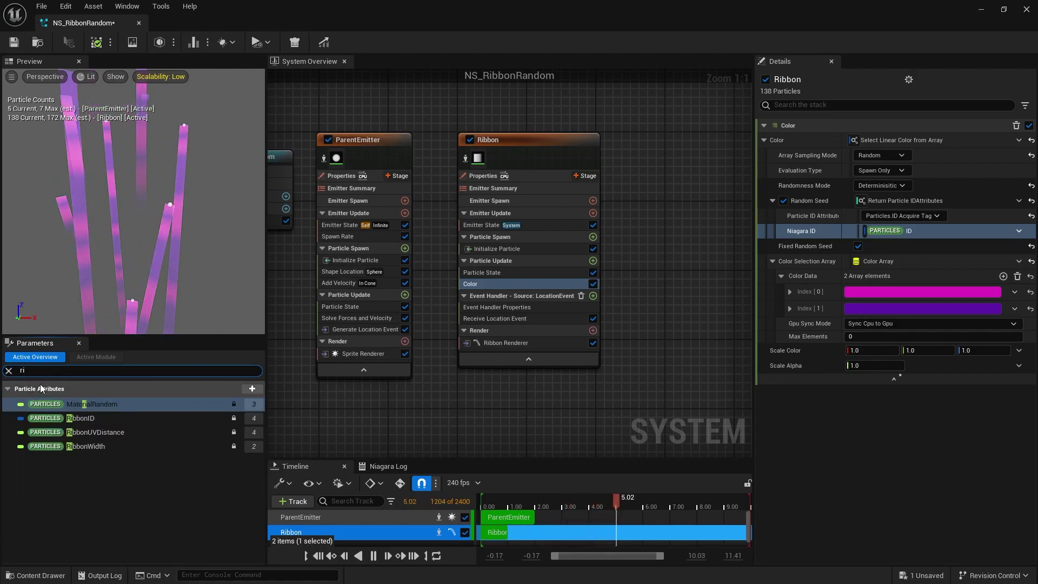
left_click_drag(57, 417, 584, 302)
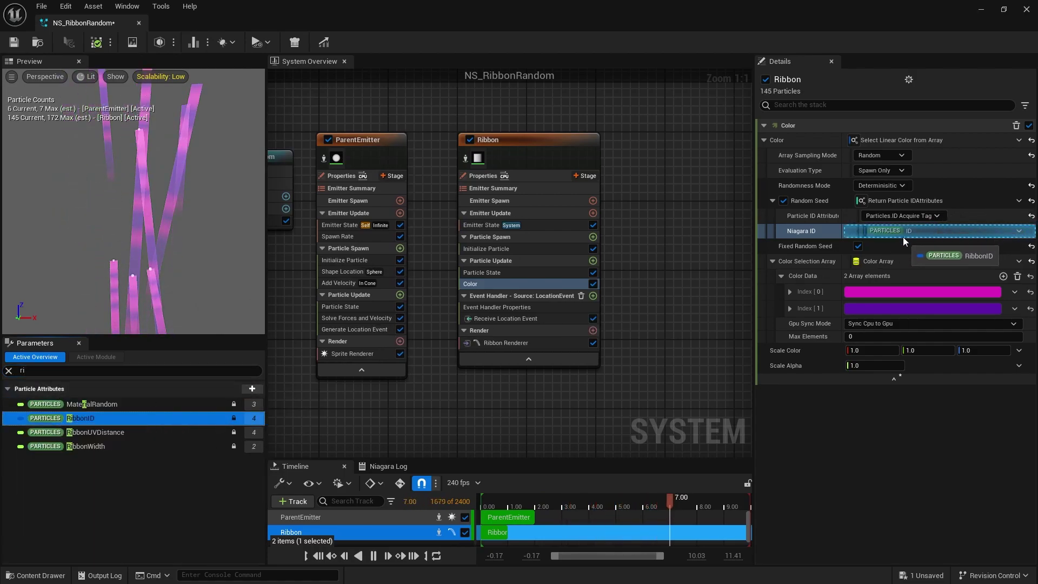
left_click_drag(903, 237, 903, 233)
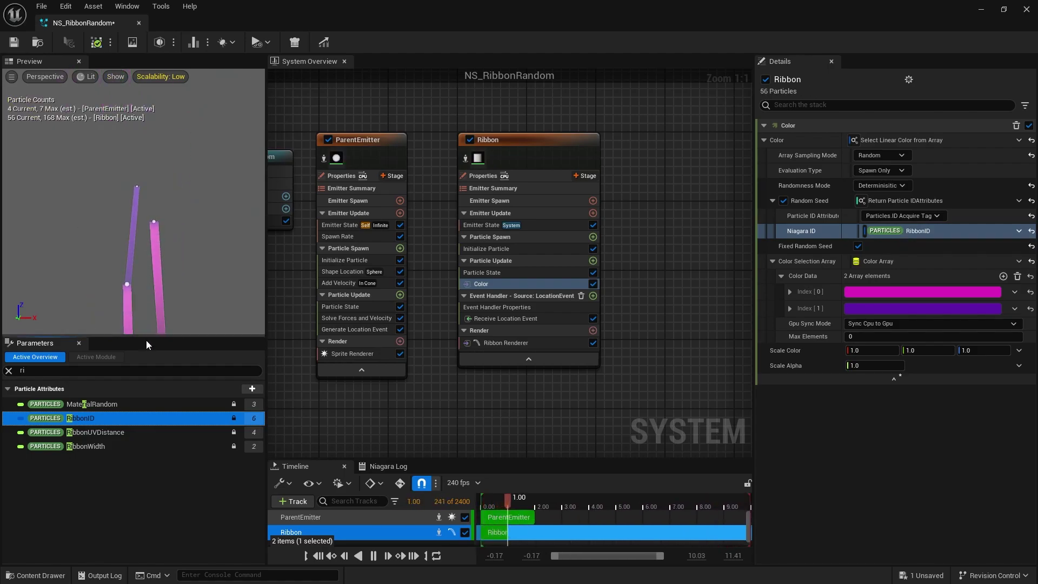
Close the Parameters panel and toggle Fixed Random Seed off and back on.
left_click(79, 343)
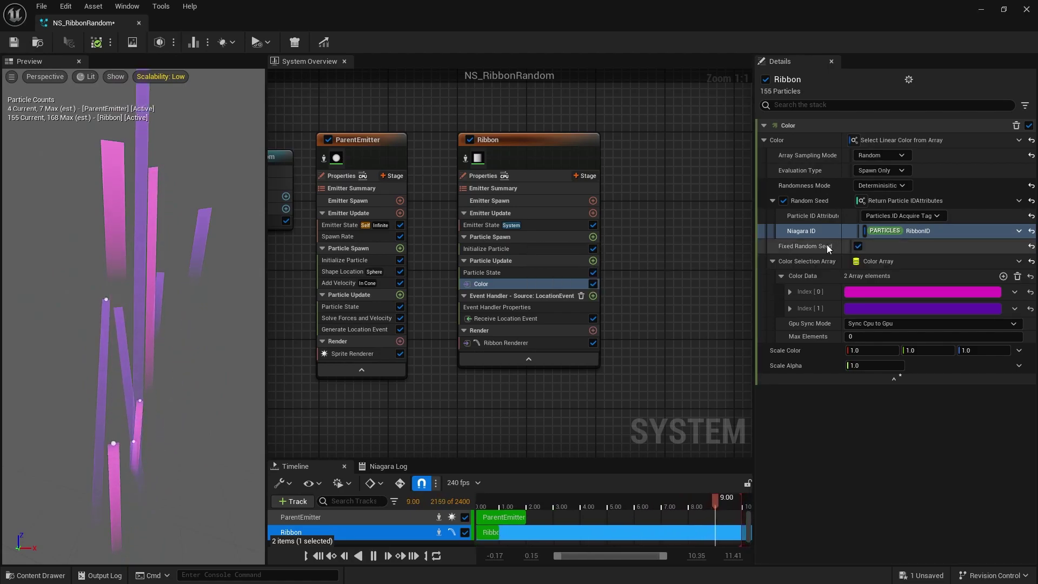
left_click(858, 247)
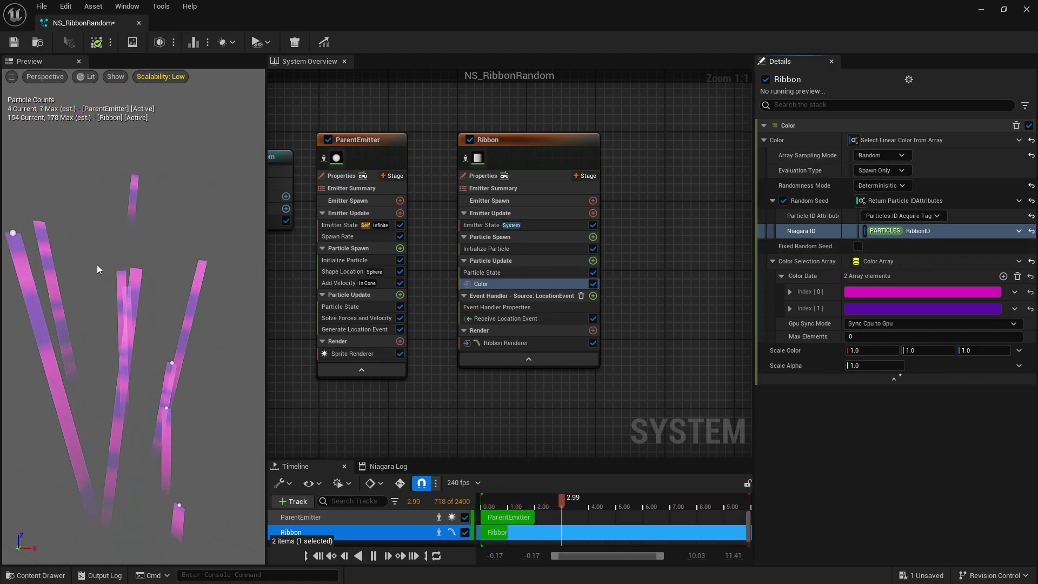
left_click(858, 247)
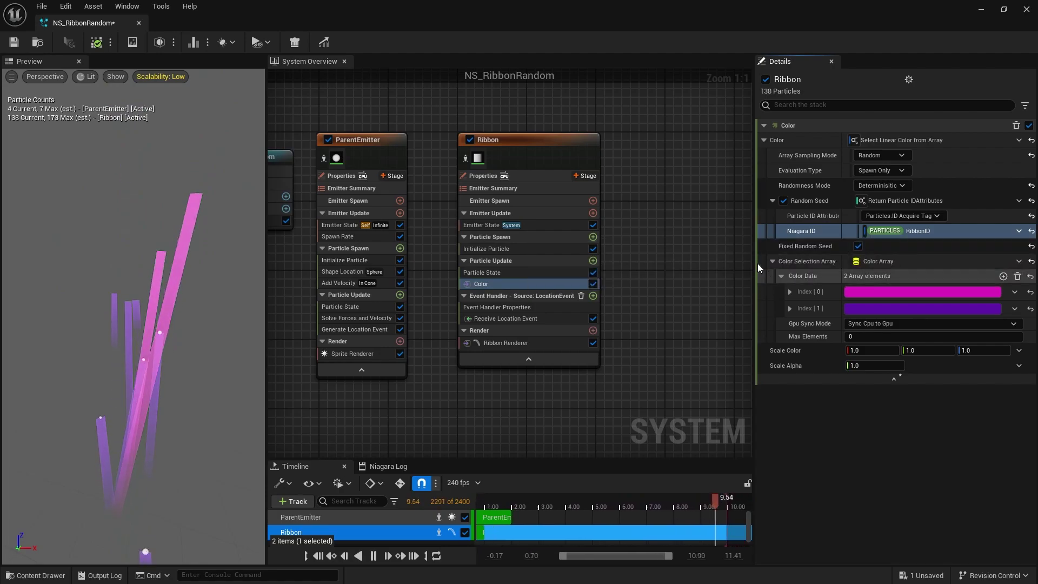
left_click(1020, 231)
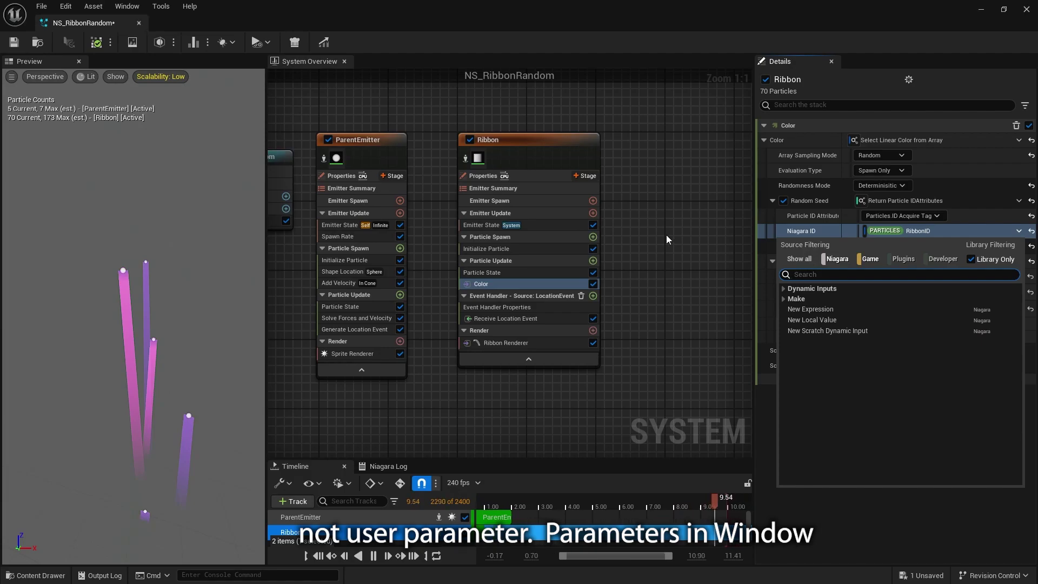
Move the ribbon's Color module into the location event handler.
left_click(475, 286)
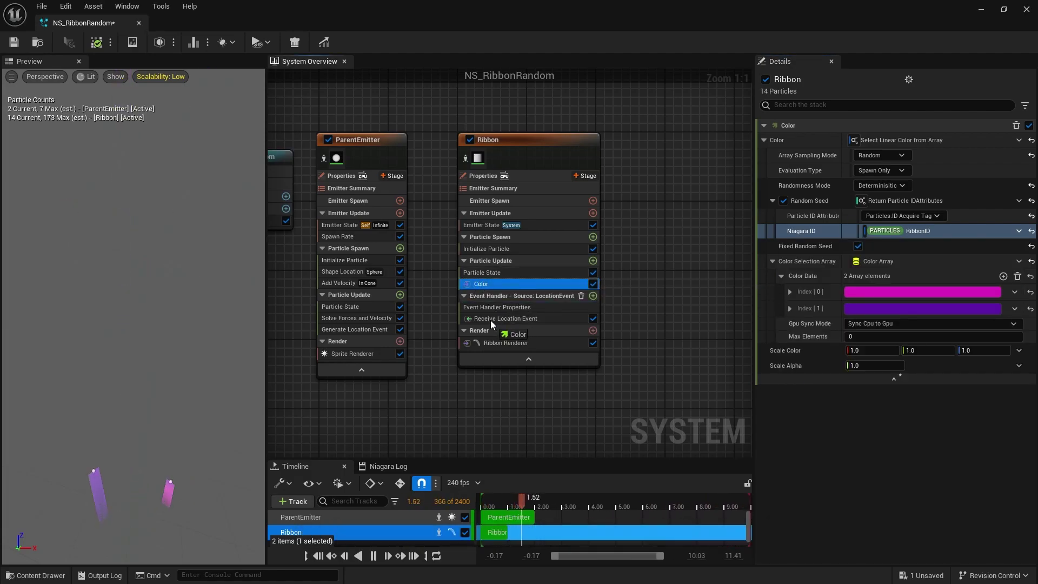
left_click(476, 277)
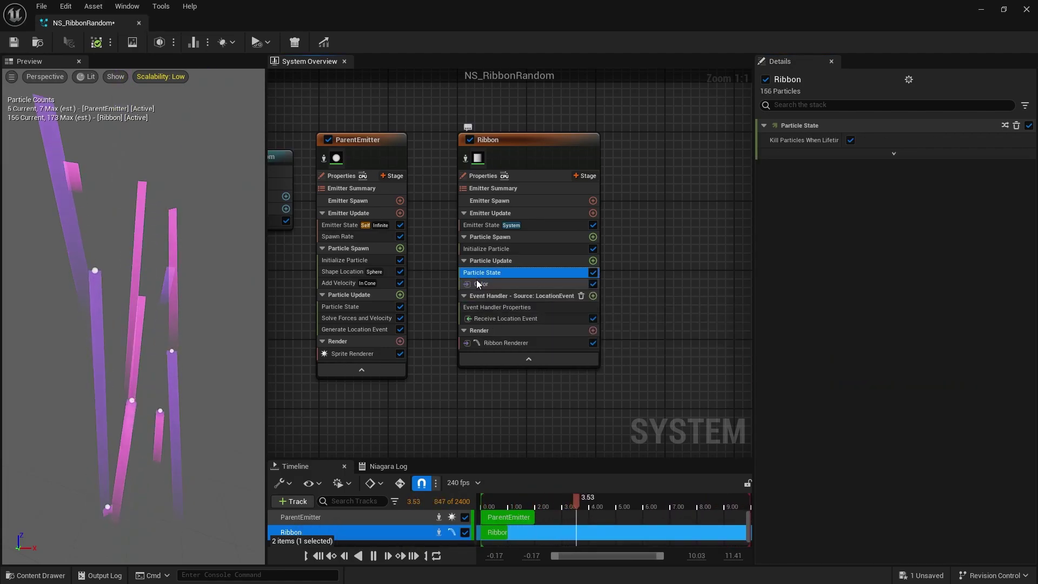
left_click_drag(476, 281, 482, 327)
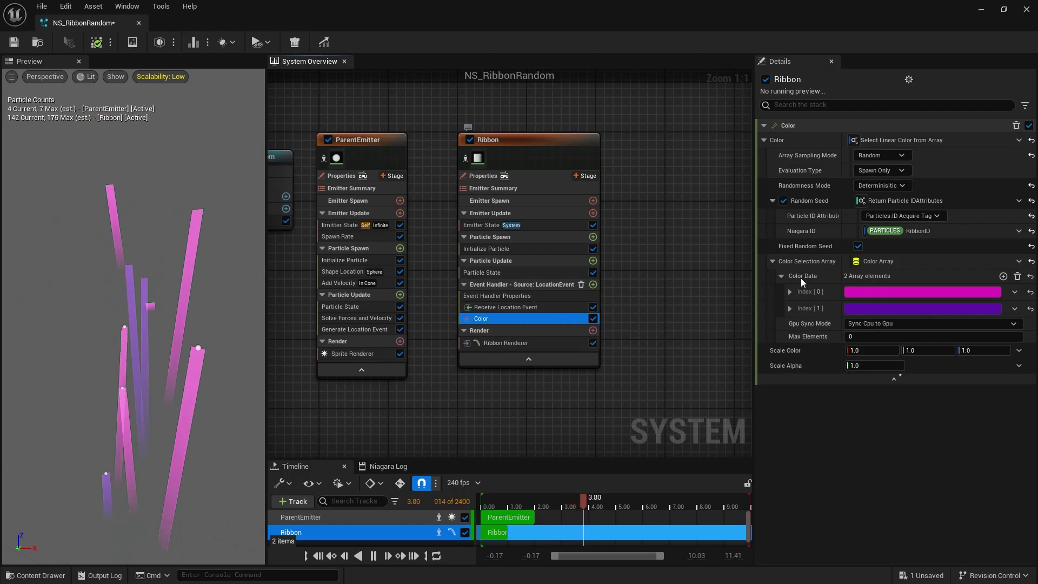
Set Niagara ID to Particles RibbonID, then move the Color module into Particle Update.
left_click(1020, 231)
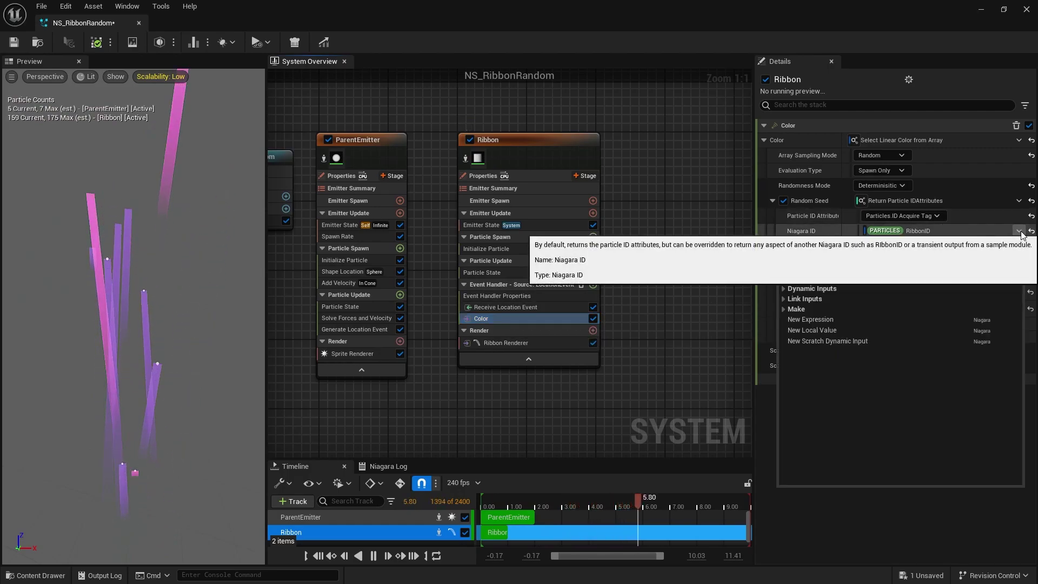
left_click(1033, 233)
left_click(1032, 231)
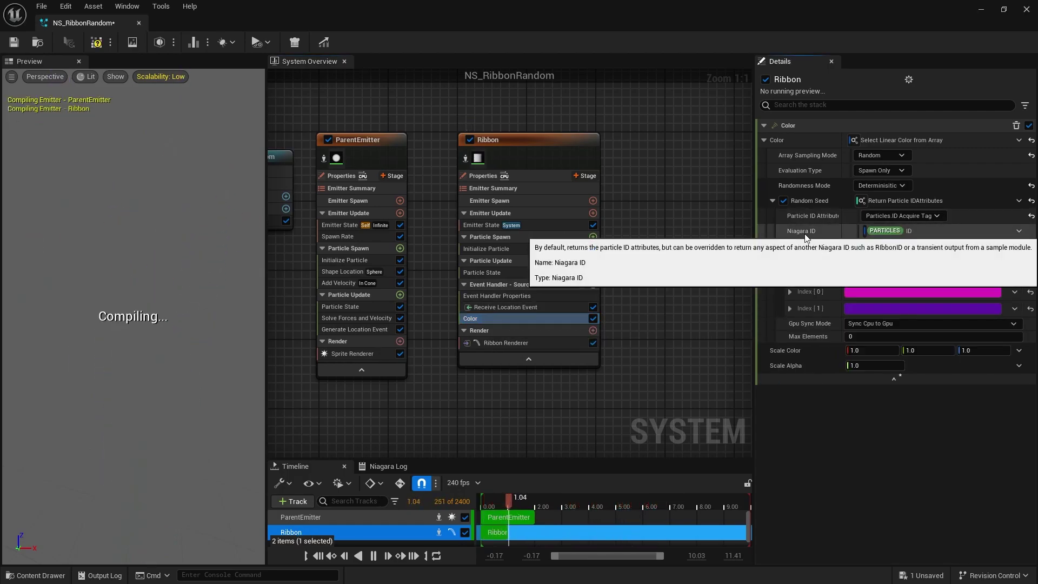
left_click(1019, 232)
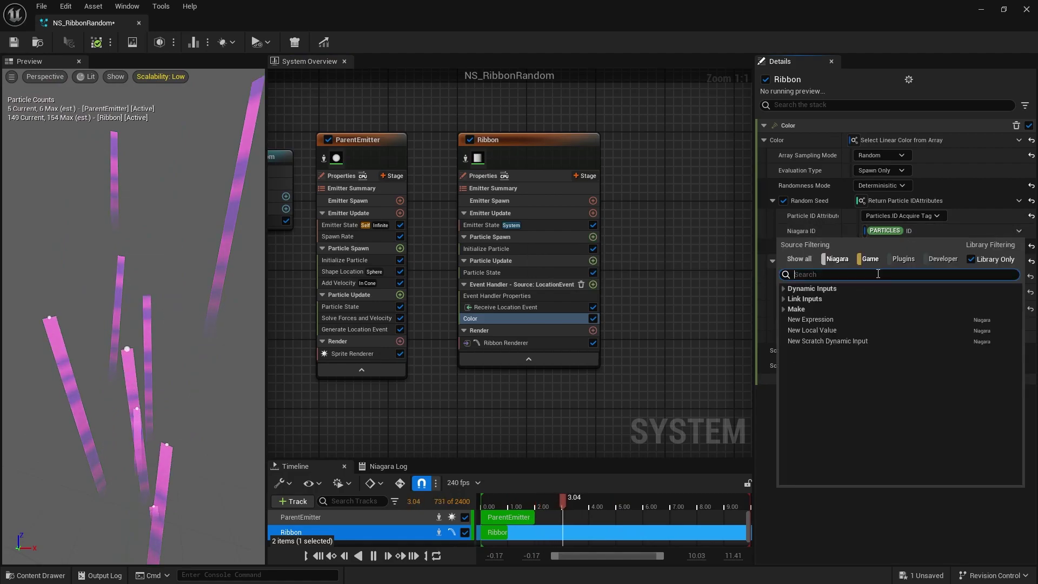
type("ribb")
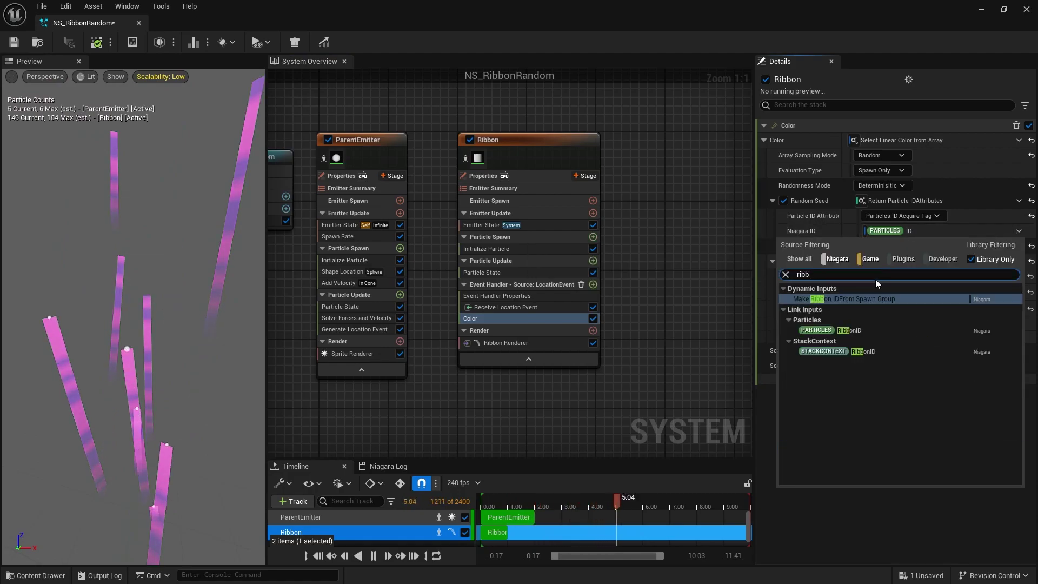
left_click(861, 332)
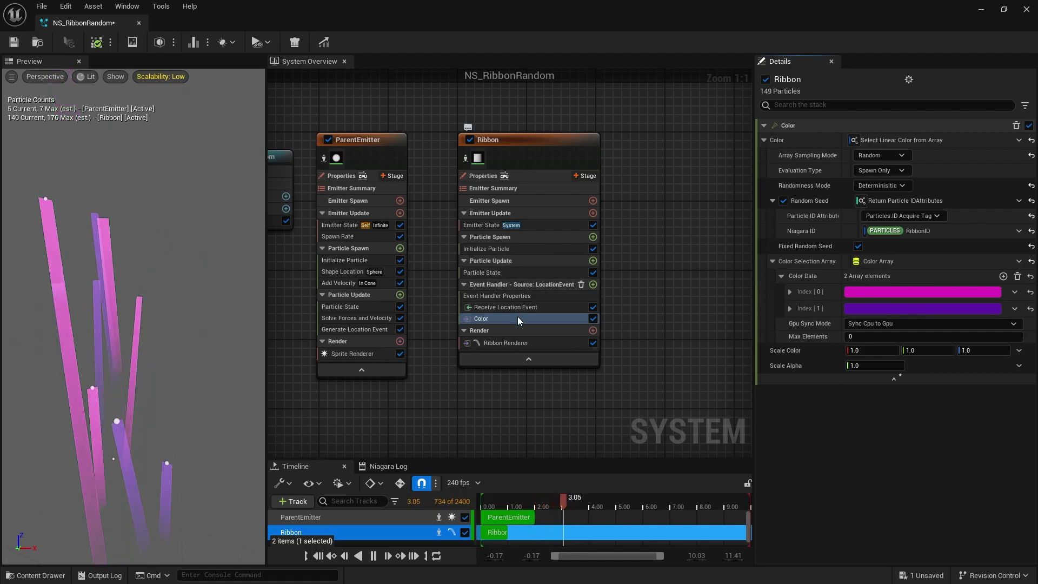
left_click_drag(492, 317, 489, 277)
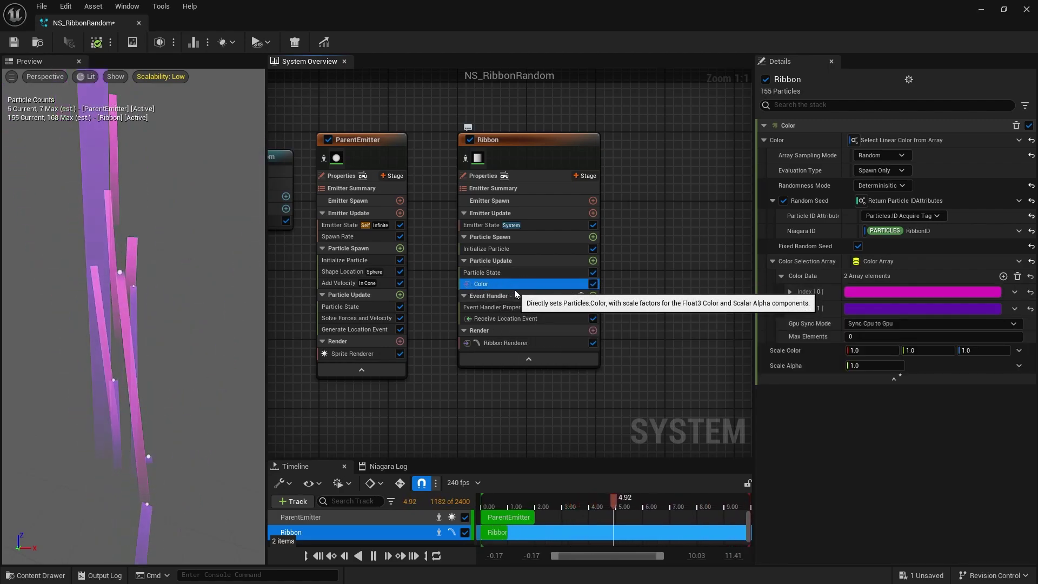
Disable the Ribbon's Color module and set ParentEmitter's Initialize Particle Color to Select Linear Color from Array.
left_click_drag(388, 248, 391, 250)
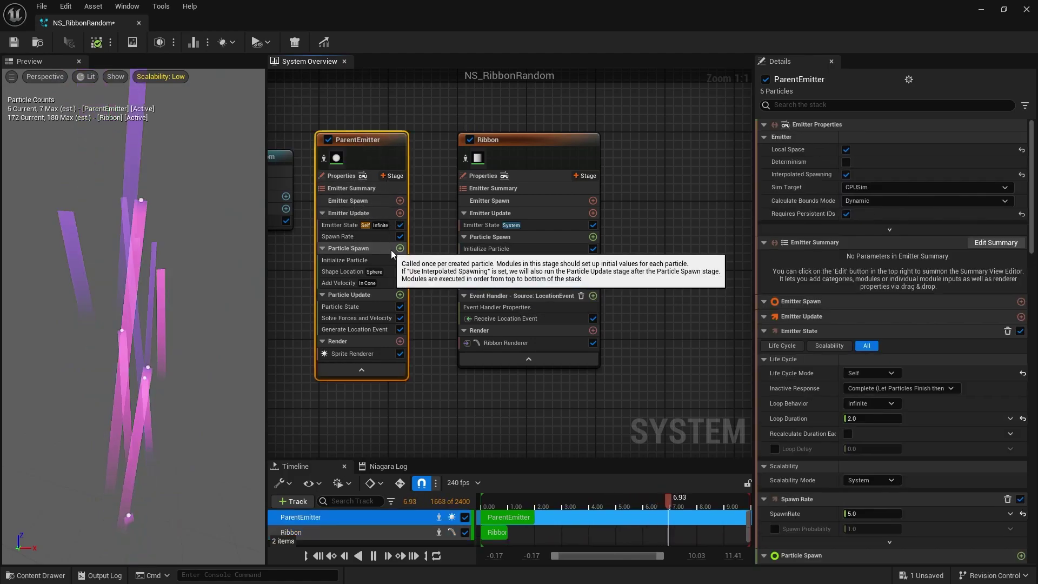
left_click(593, 283)
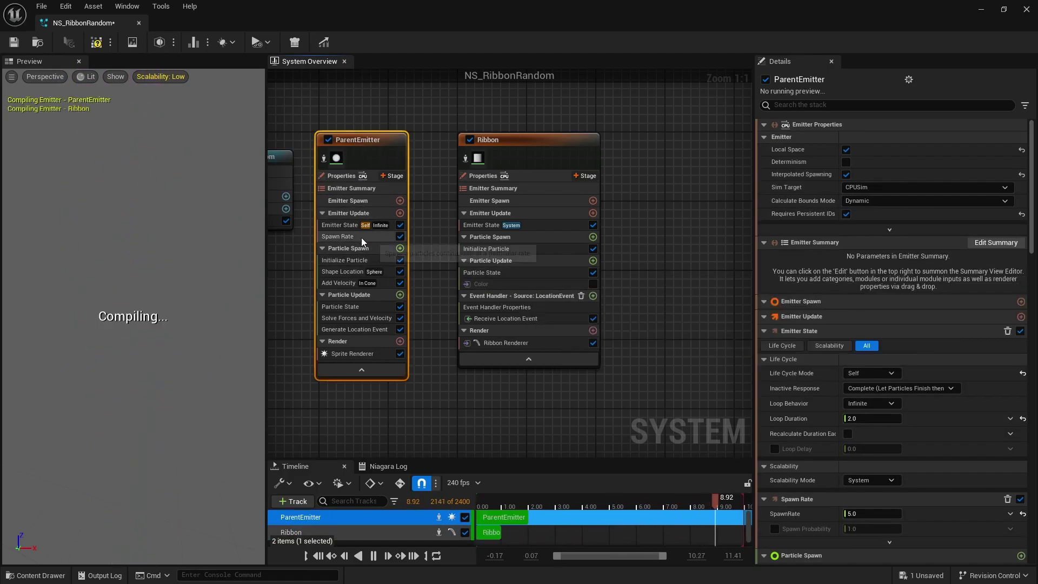
left_click(353, 261)
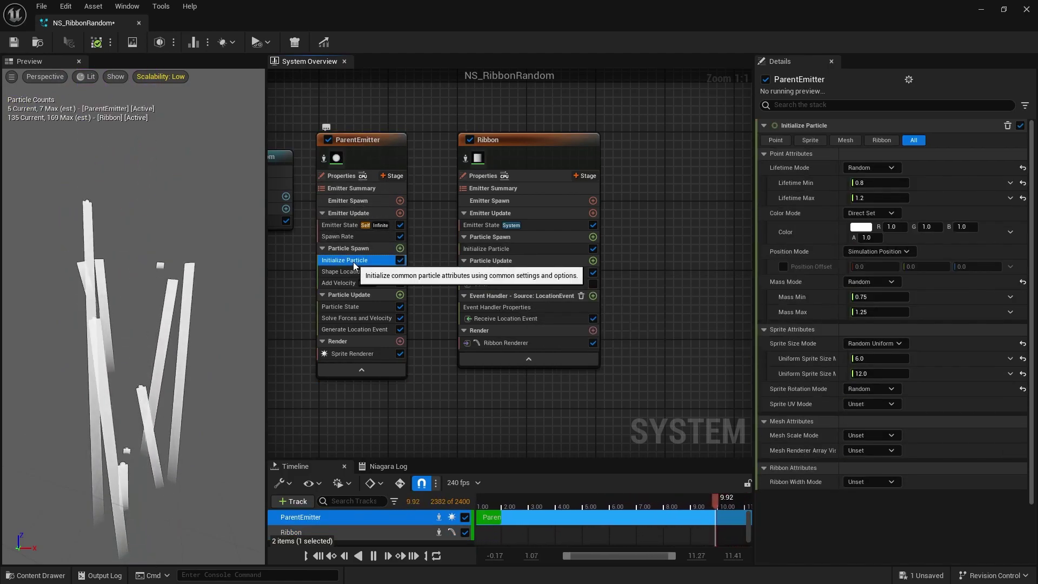
left_click(870, 213)
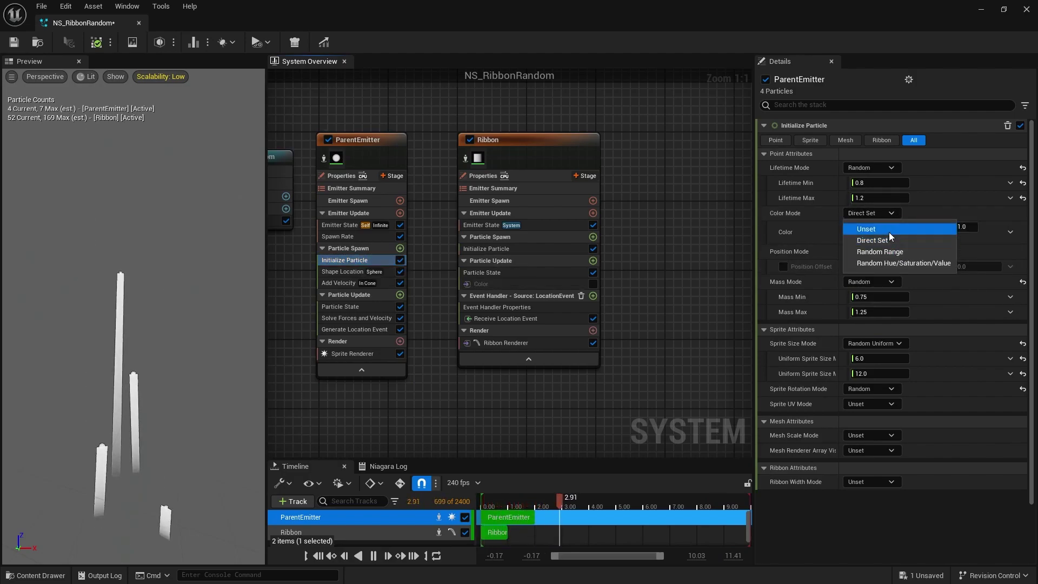
left_click(891, 240)
left_click(1010, 232)
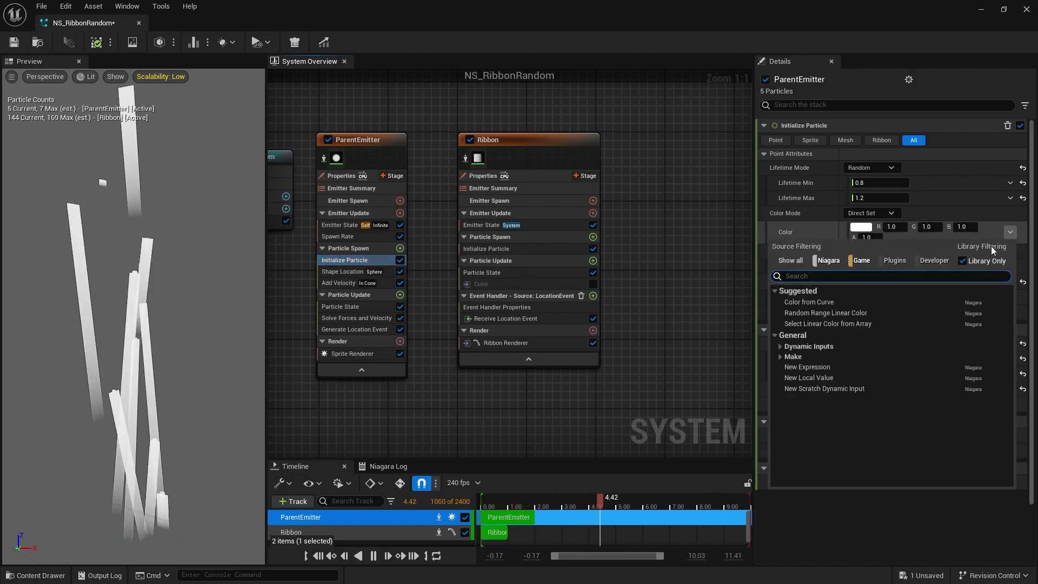
left_click(817, 320)
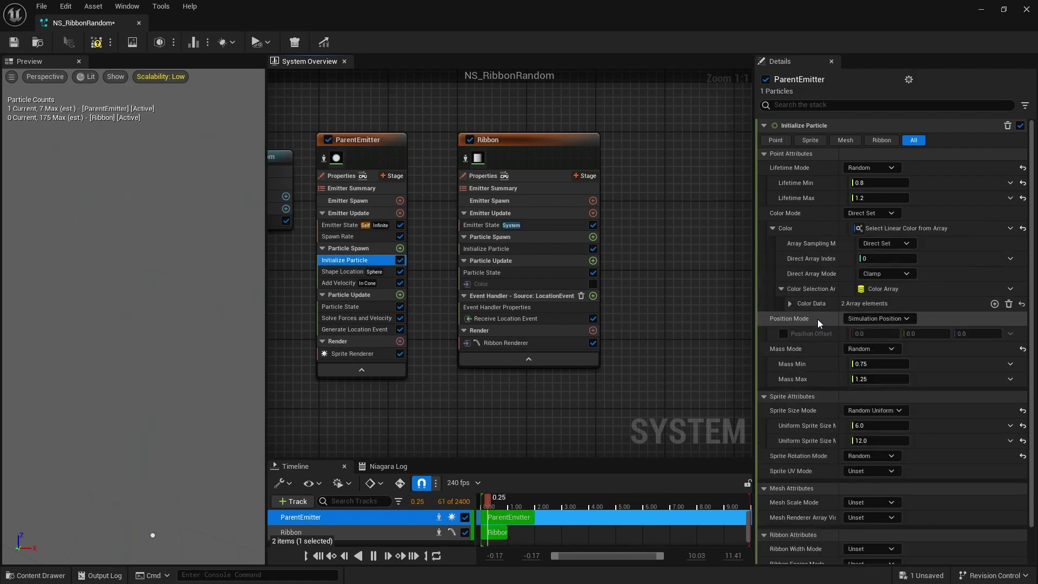
Sample the parent's colour array randomly, with Index 0 magenta and Index 1 purple.
left_click(896, 245)
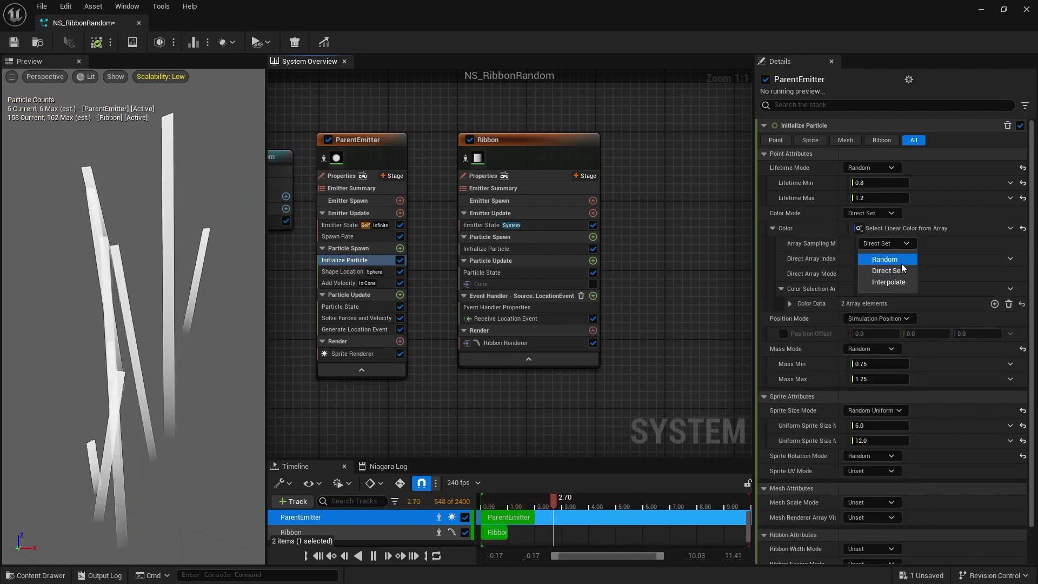
left_click(901, 264)
left_click(790, 274)
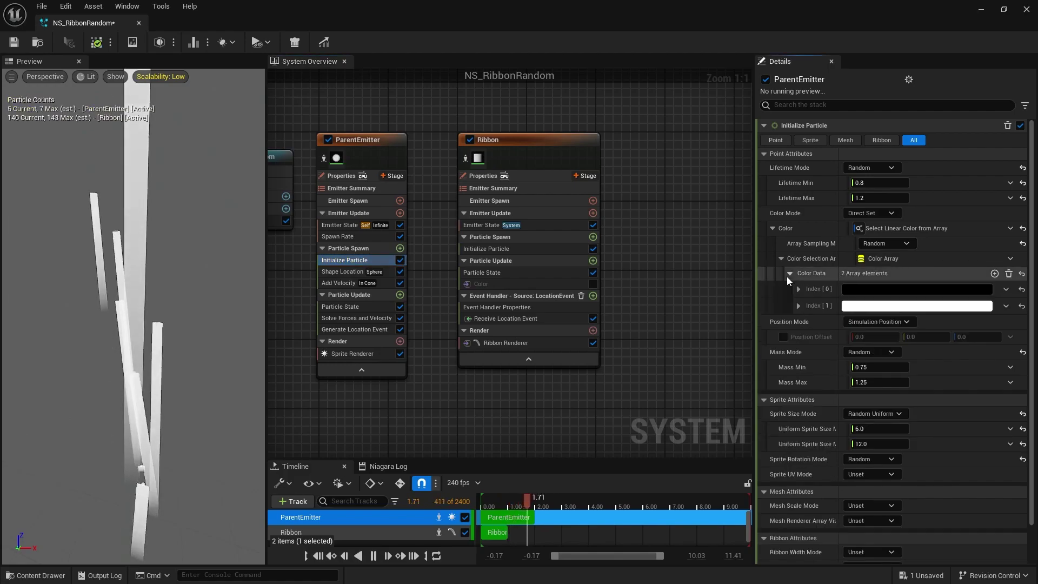
left_click(884, 290)
left_click(712, 319)
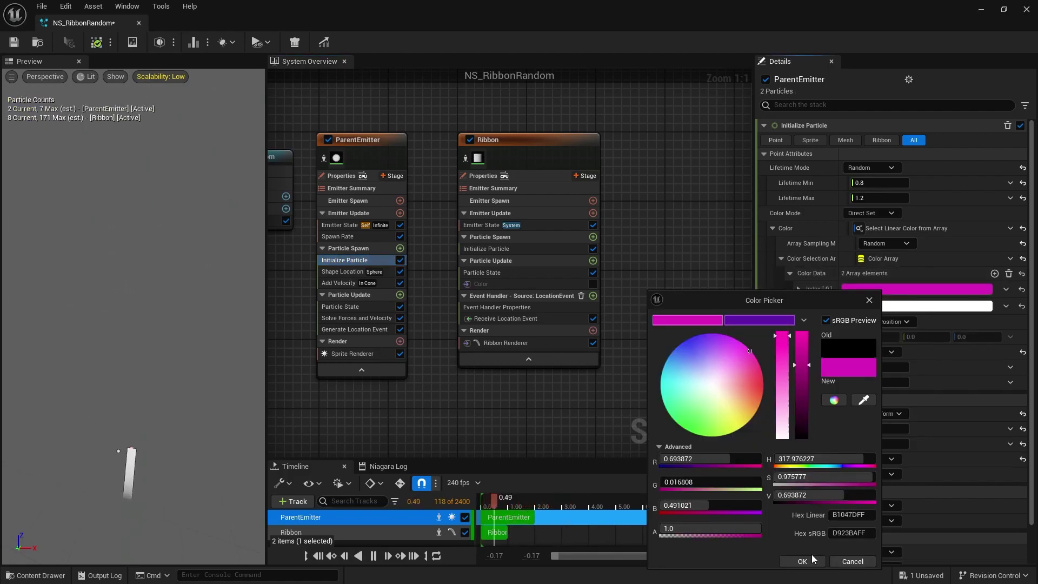
left_click(801, 557)
left_click(871, 307)
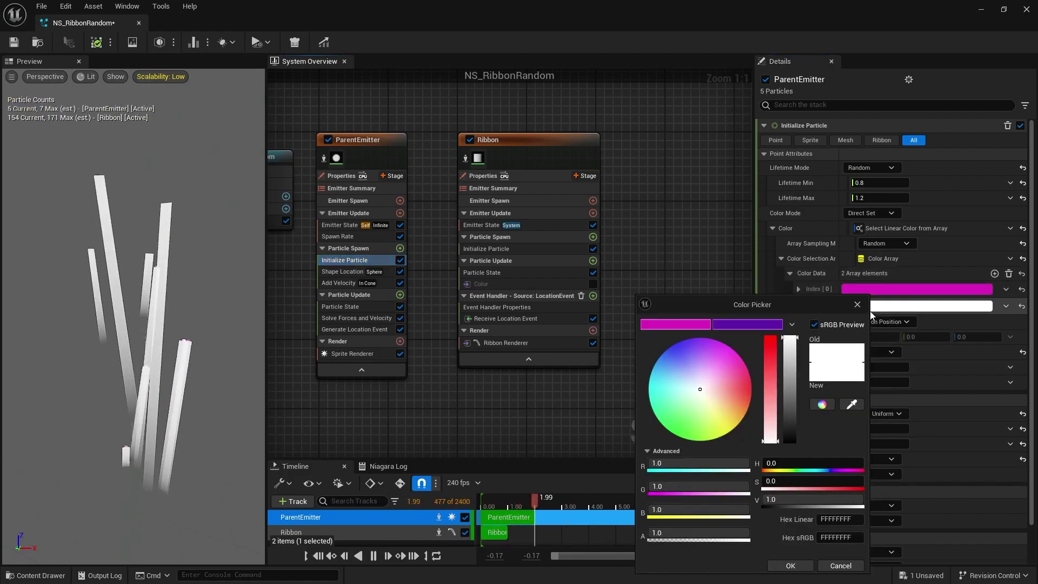
left_click(764, 326)
left_click(798, 568)
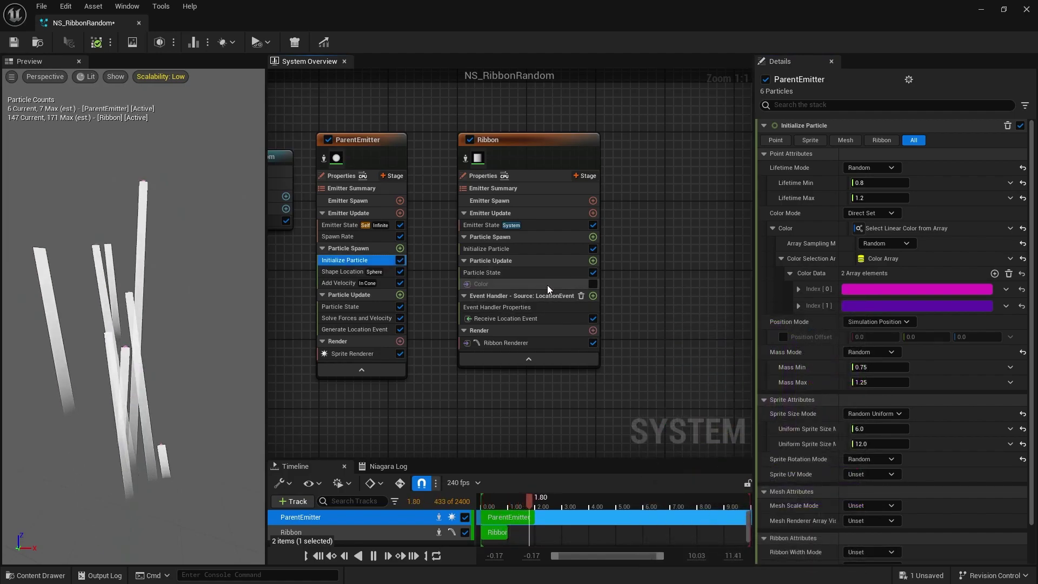
left_click(533, 318)
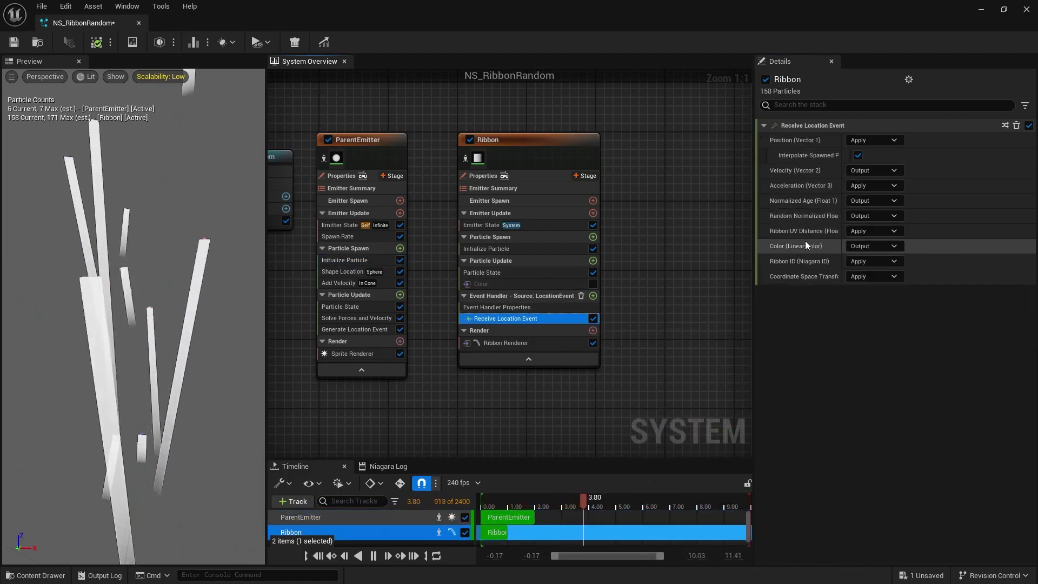
Change Receive Location Event's Color (Linear Color) from Output to Apply.
left_click(893, 248)
left_click(896, 266)
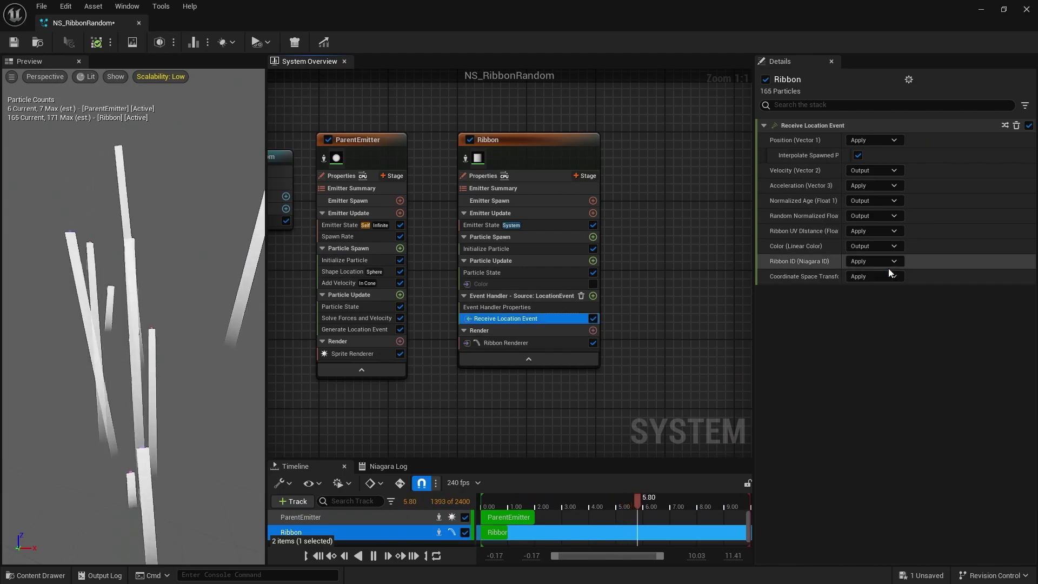
left_click(861, 250)
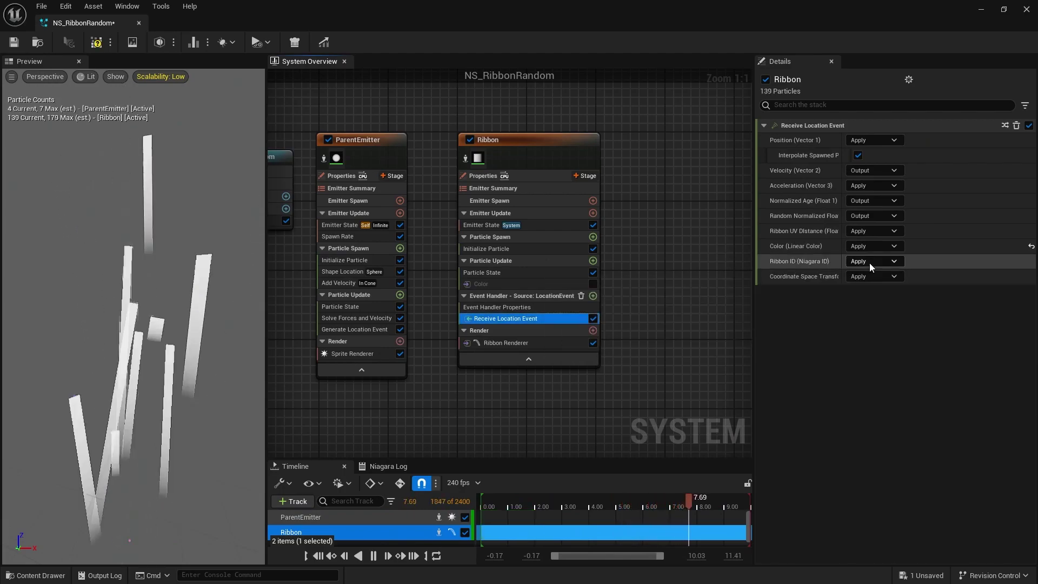
left_click(869, 263)
left_click(60, 239)
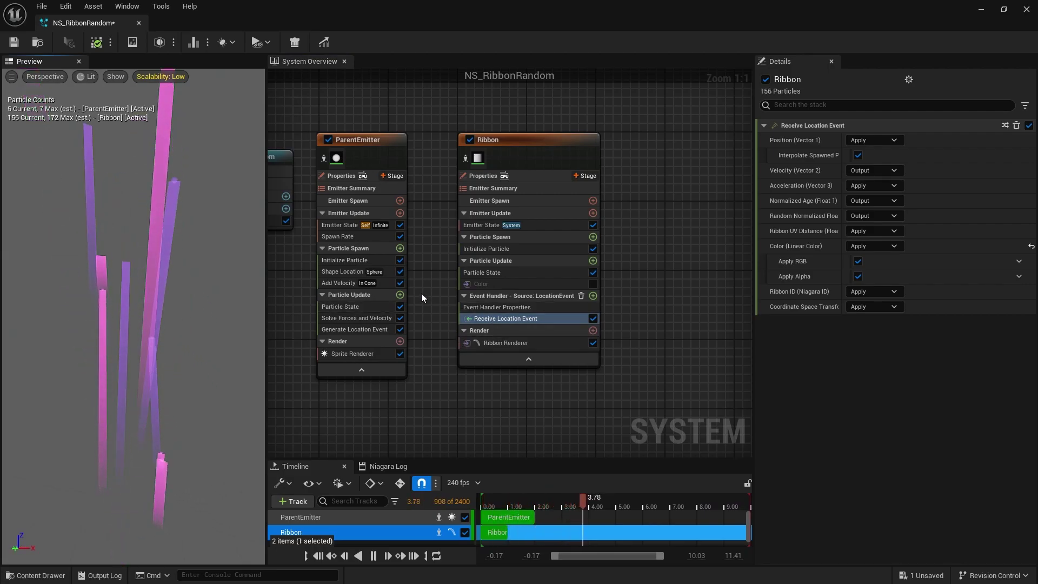
left_click_drag(394, 109, 392, 212)
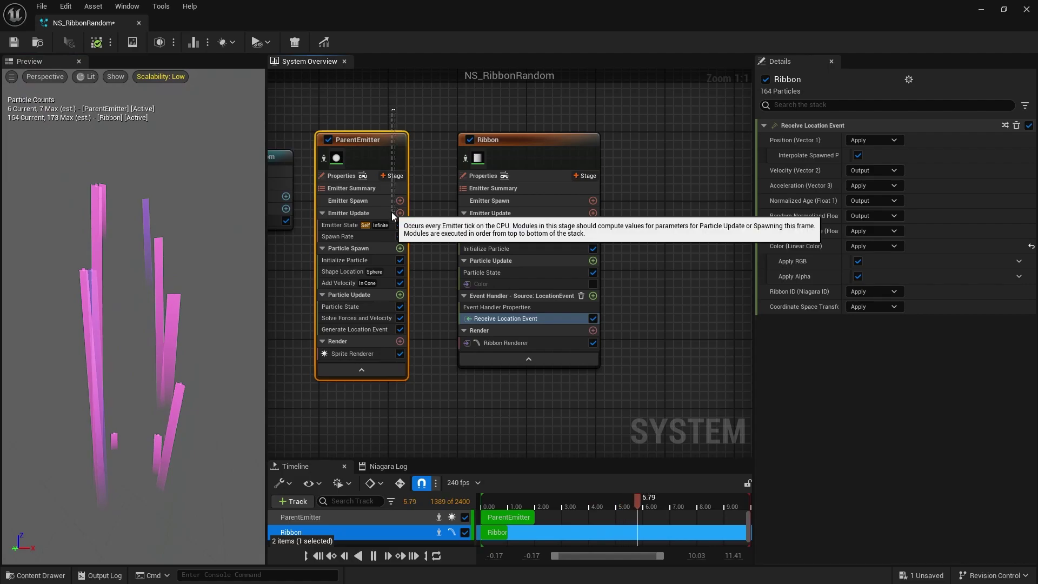
Toggle ParentEmitter's Sprite Renderer off and on, then review its Initialize Particle colour array.
left_click(336, 147)
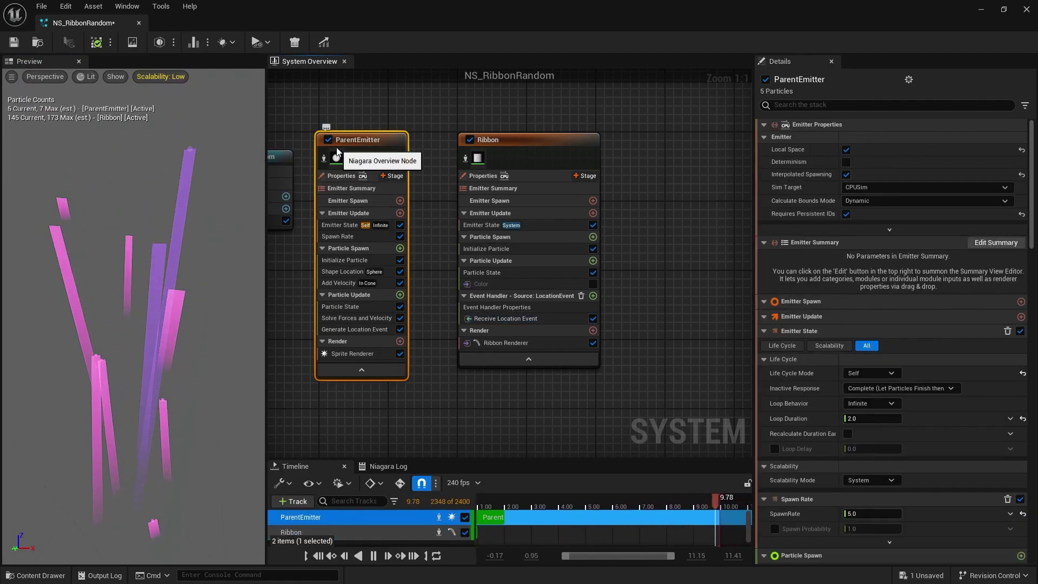
left_click(400, 356)
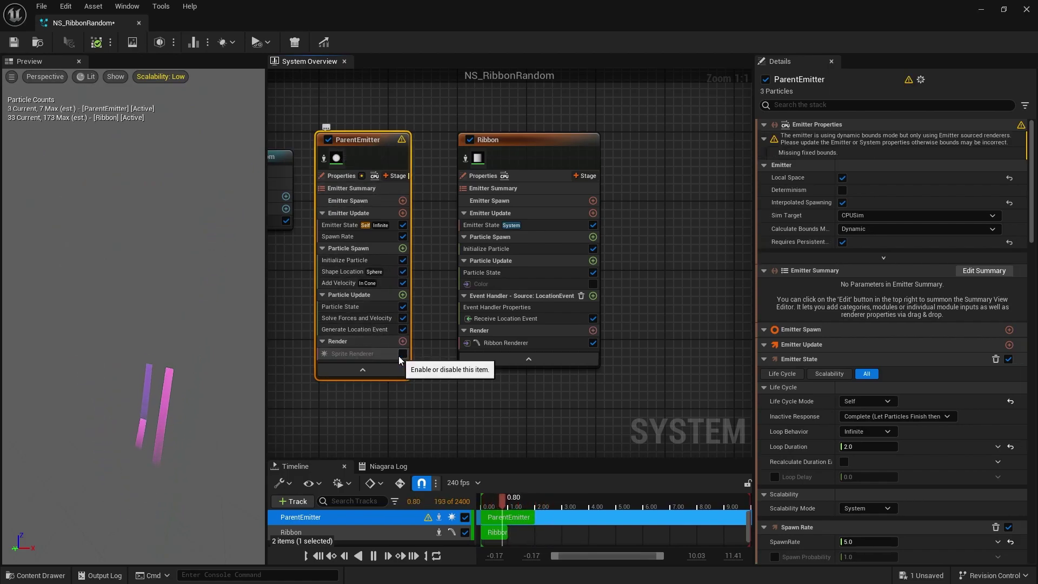
left_click(400, 356)
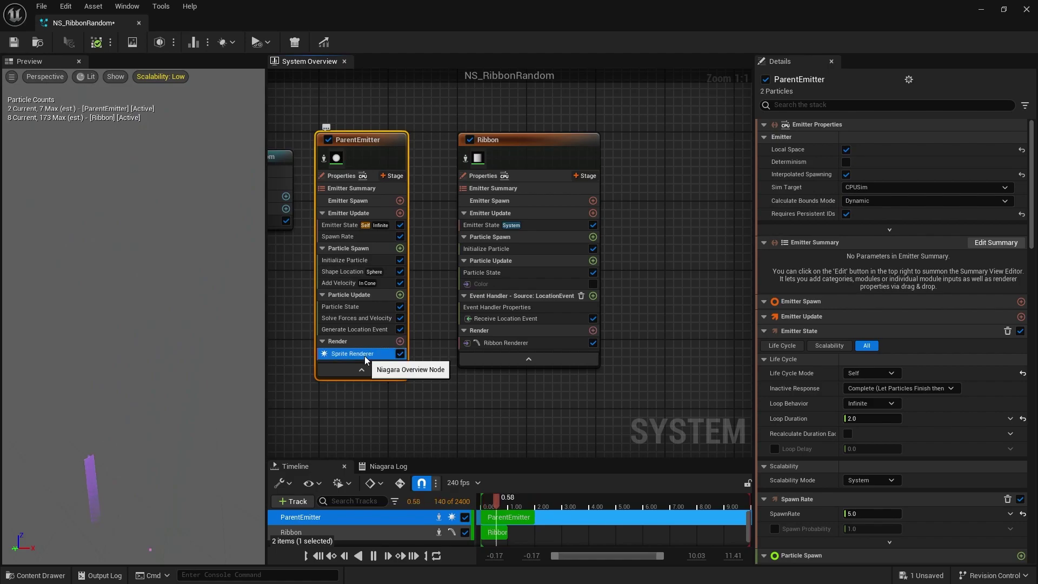
left_click(344, 261)
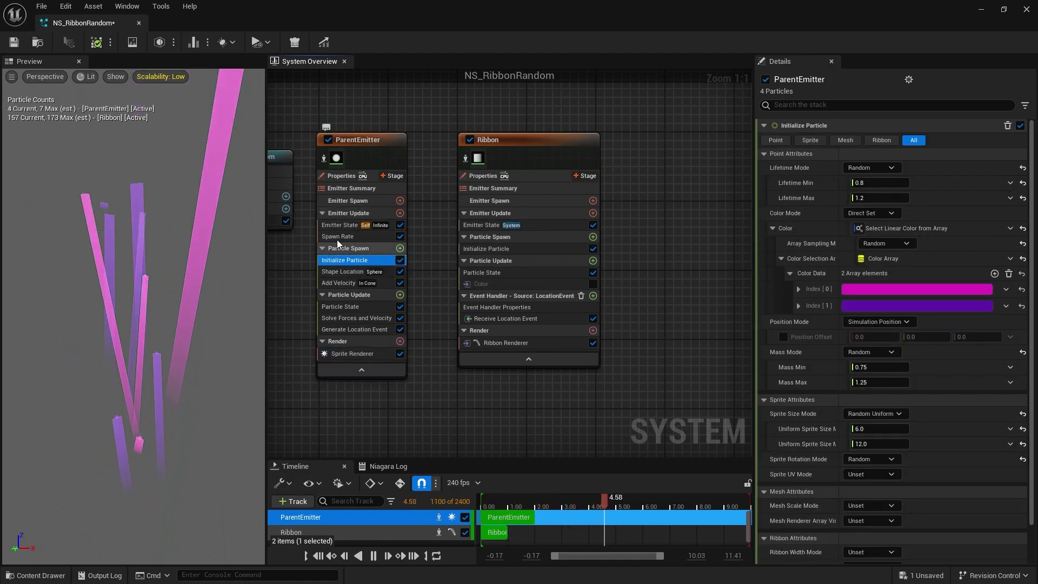
left_click(496, 273)
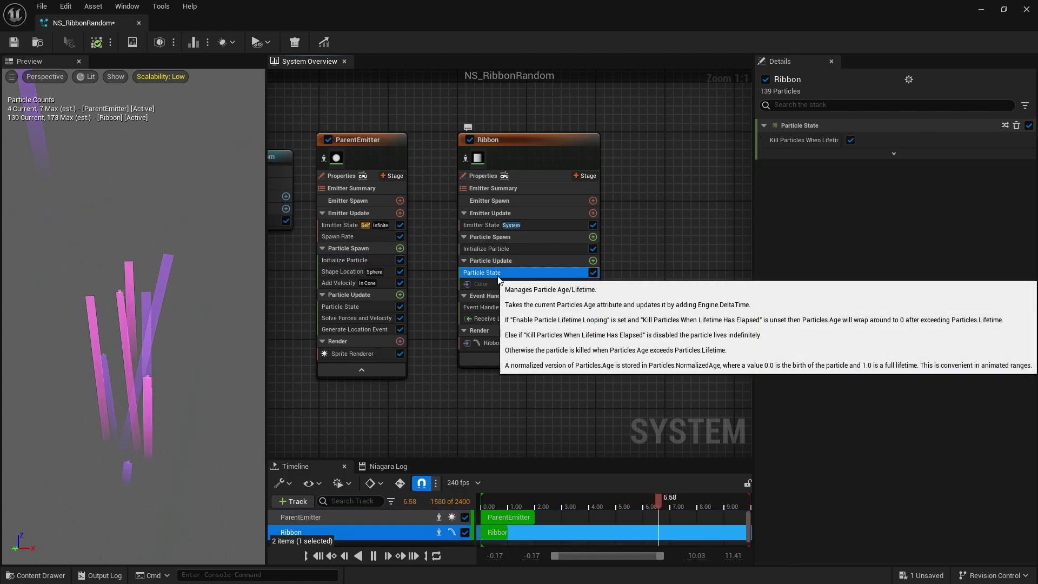
left_click(358, 265)
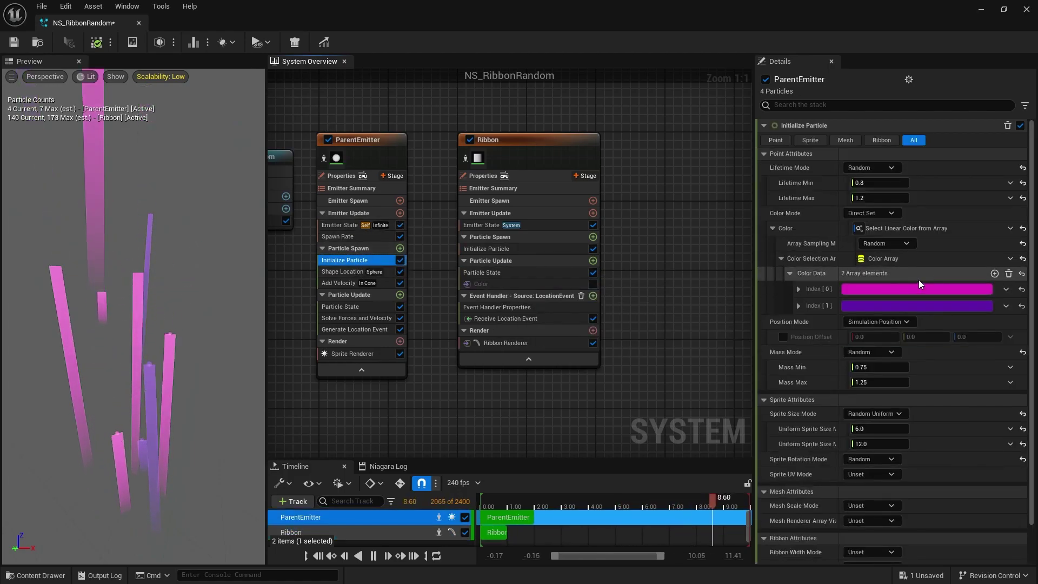